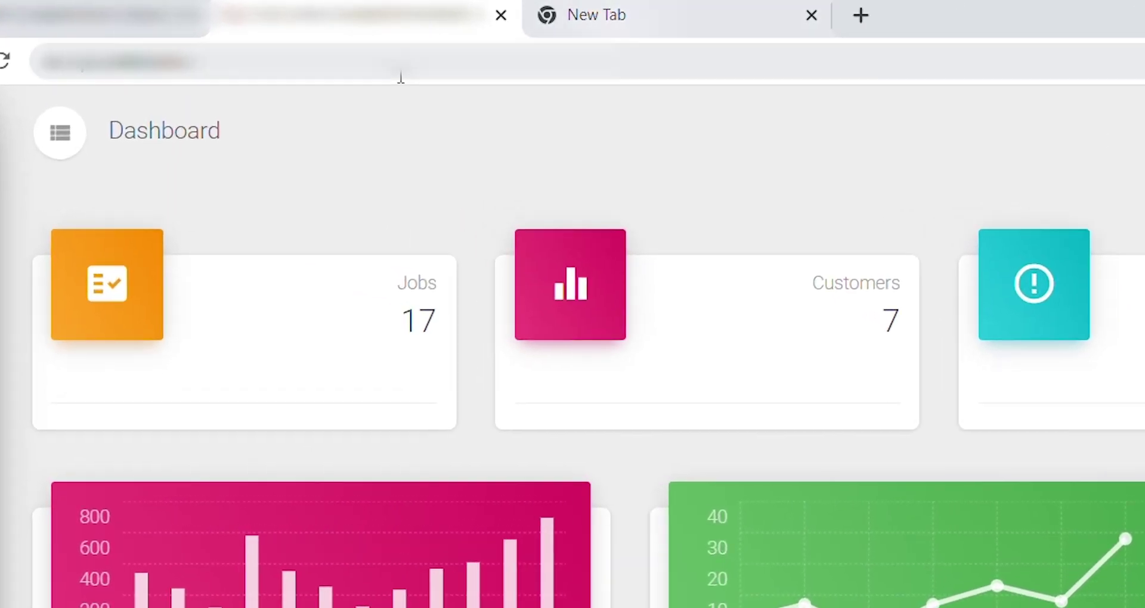
- Load the Dova Calibra admin panel at localhost
click(358, 66)
text(localhost)
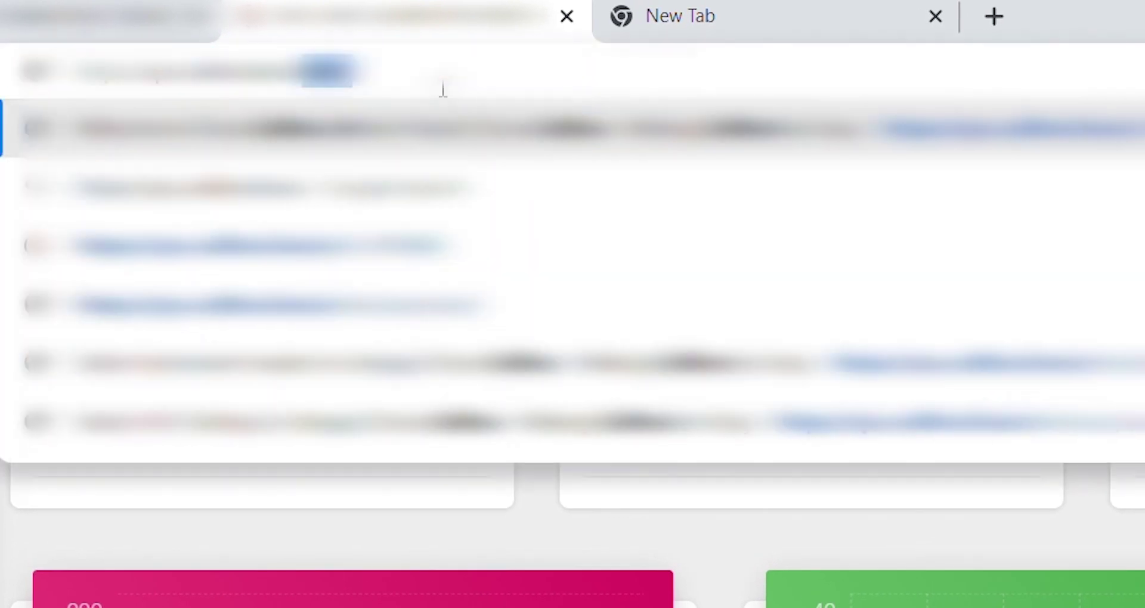
key(Return)
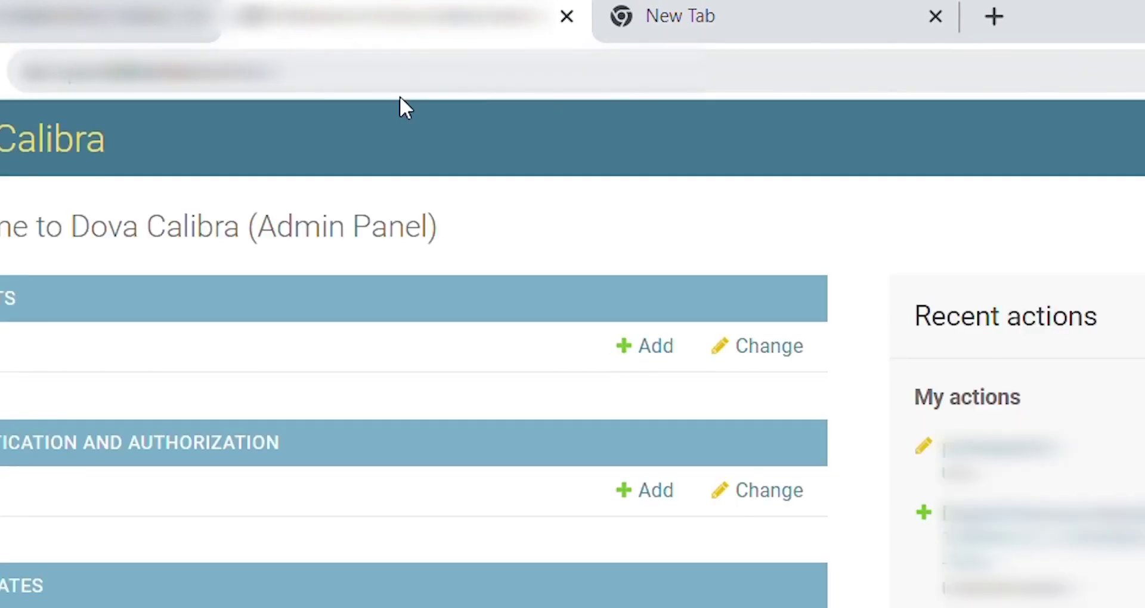
- Open the Instrument masters list and start a new instrument master record
scroll(315, 338, down, 3)
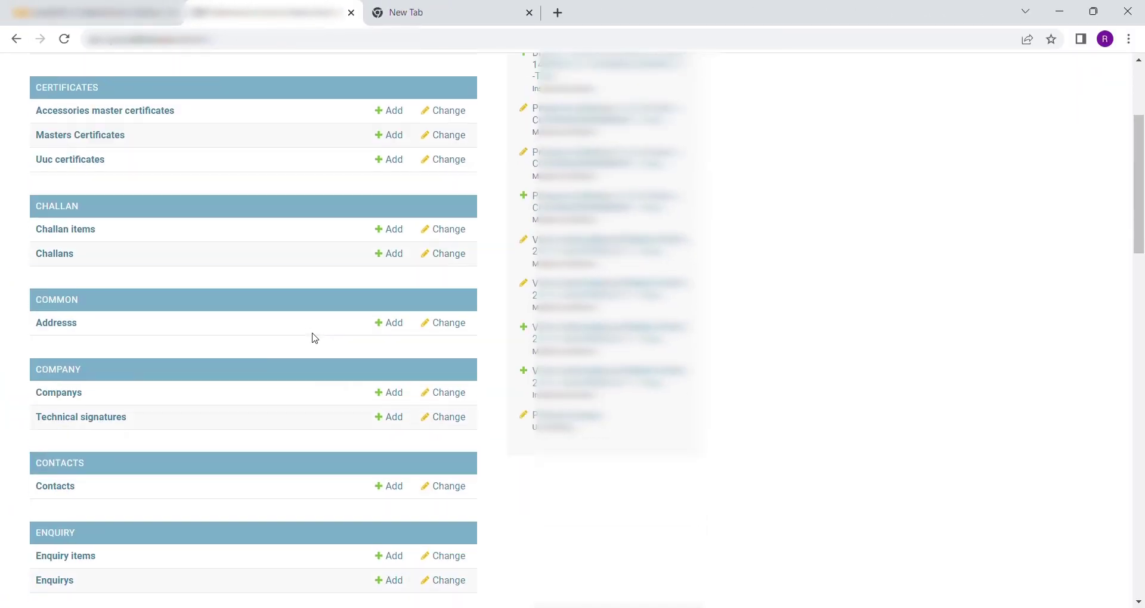
scroll(315, 338, up, 3)
scroll(315, 338, down, 7)
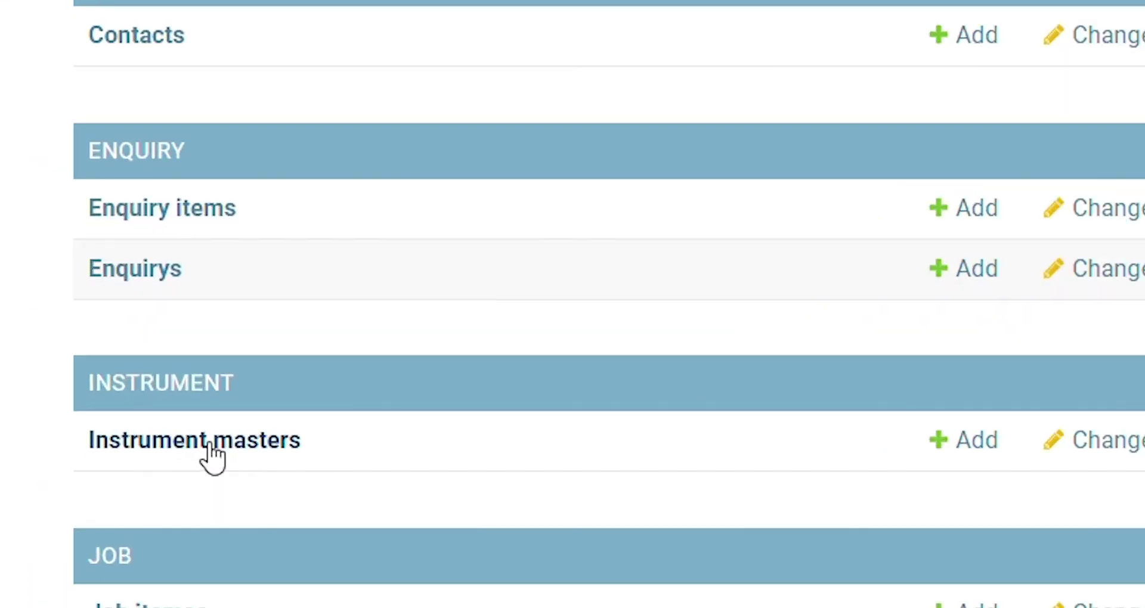
click(208, 446)
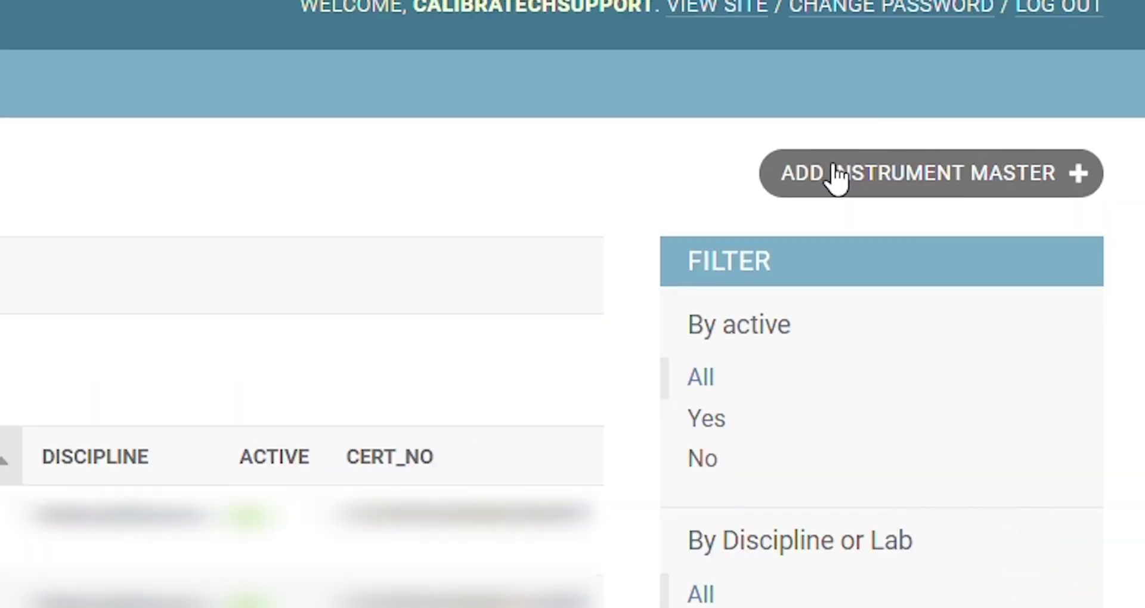
click(835, 178)
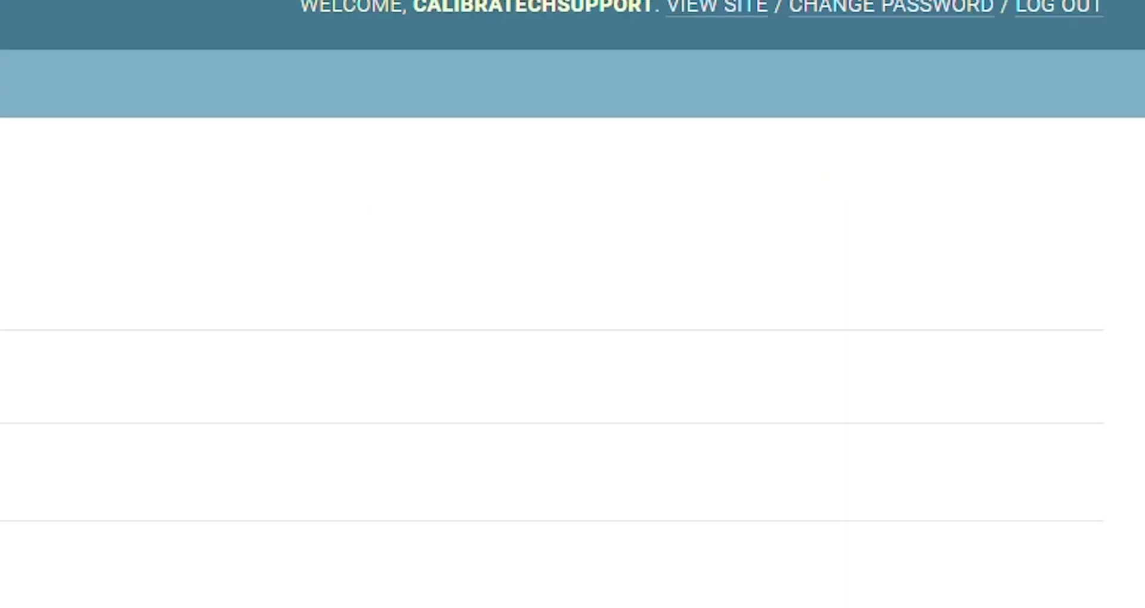
- Set Display Name 'vital sign simulator test' and Name of Instrument 'vital sign simulator'
text(vital sign simulator)
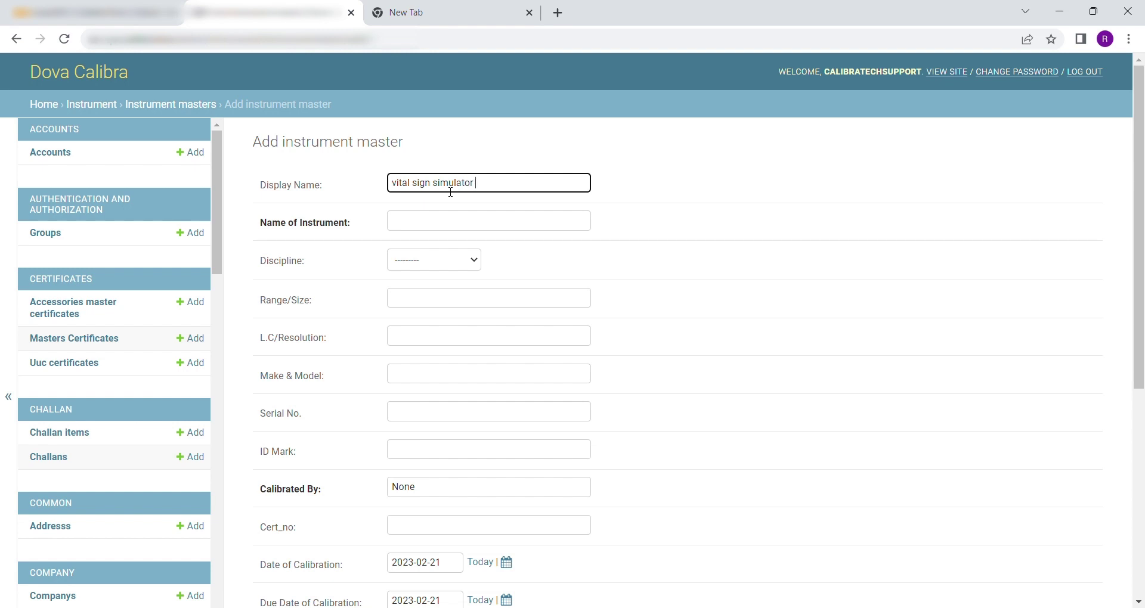
drag(479, 184, 345, 183)
key(ctrl+c)
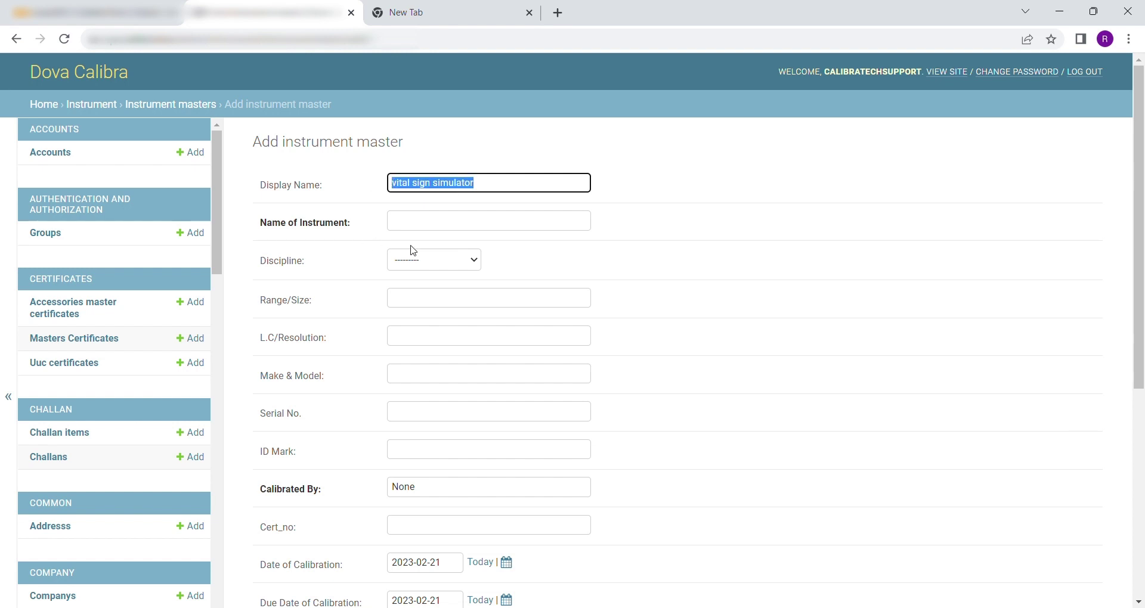
click(421, 225)
key(ctrl+v)
click(529, 189)
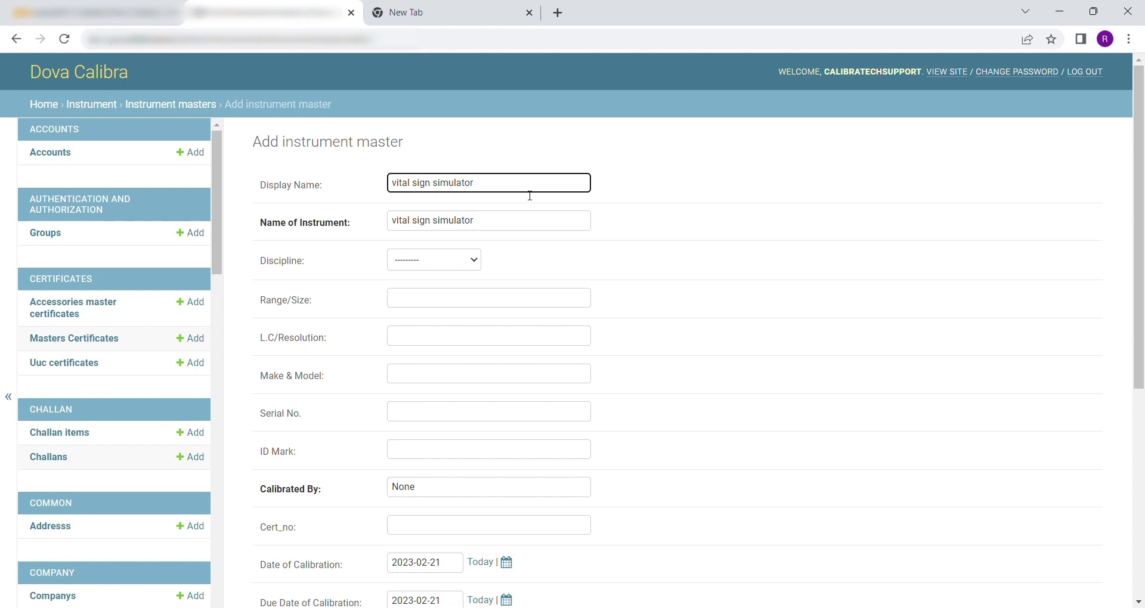
text(test)
- Choose MedicalDevices discipline, with range and resolution 'as per specifications'
click(452, 258)
click(439, 305)
click(428, 306)
text(as)
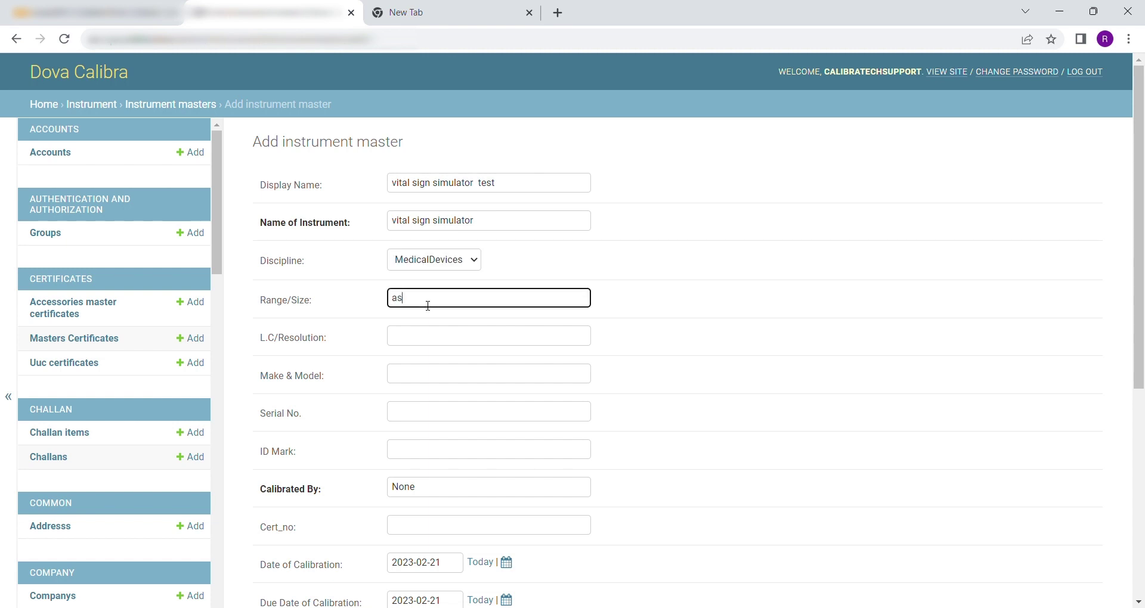
text( per specifications)
key(ctrl+a)
click(471, 337)
key(ctrl+v)
- Enter make fluke and serial number 0122335
click(408, 379)
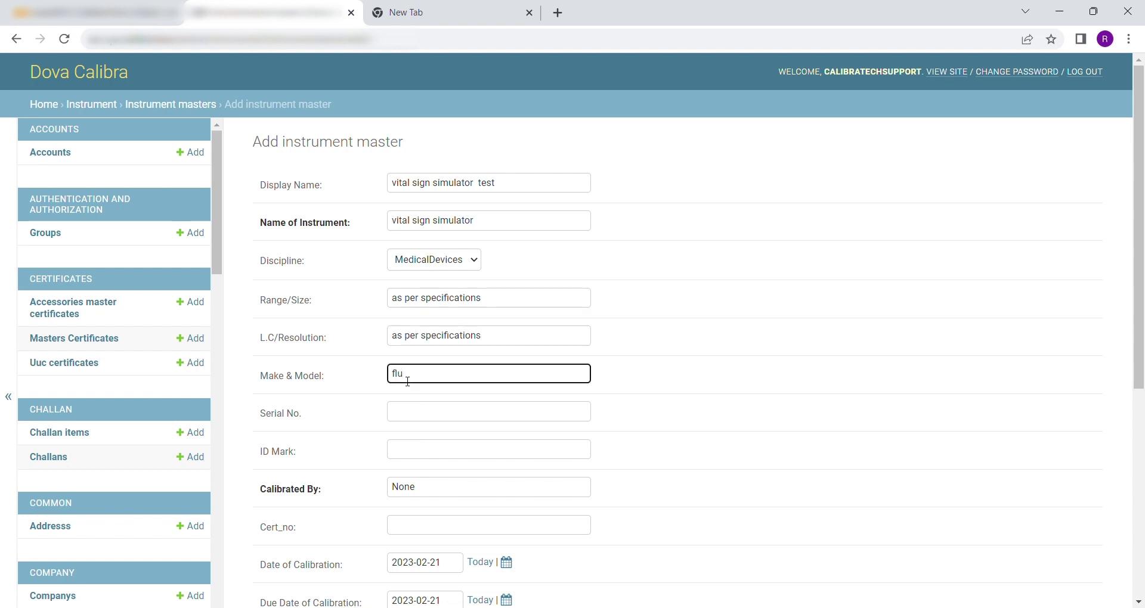
click(425, 419)
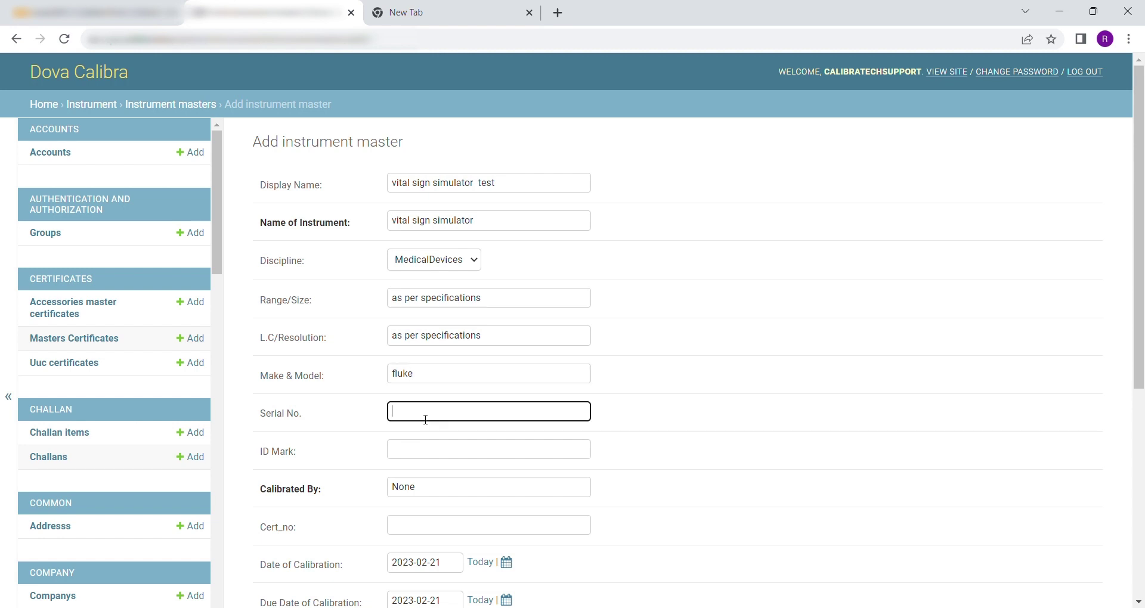
text(012233)
text(5)
click(433, 454)
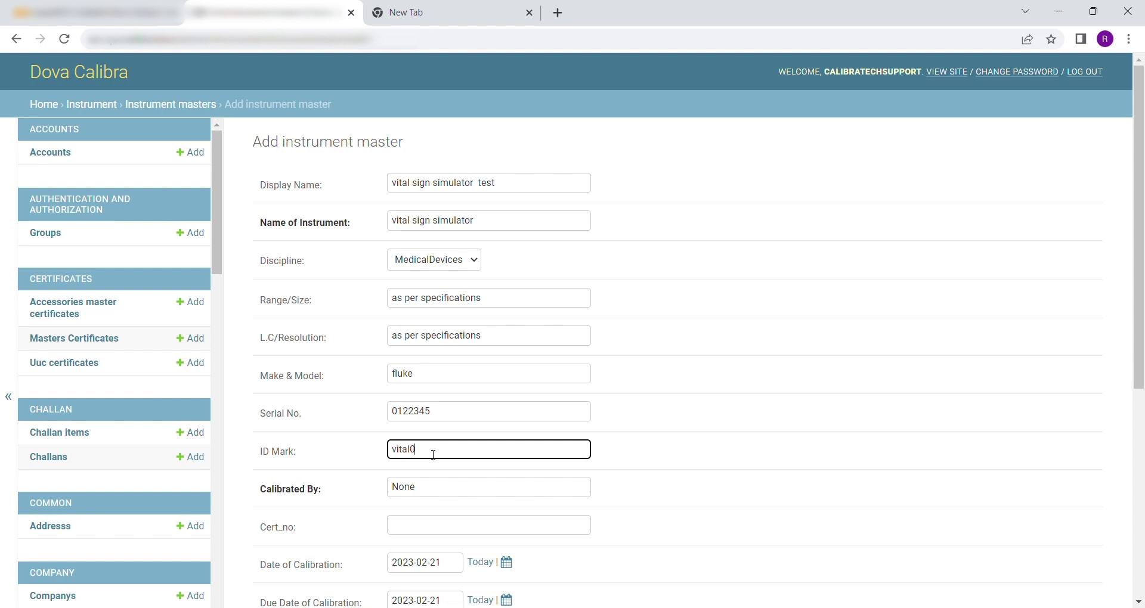
- Enter certificate number qvc/123/001, leaving the due date unchanged
click(443, 498)
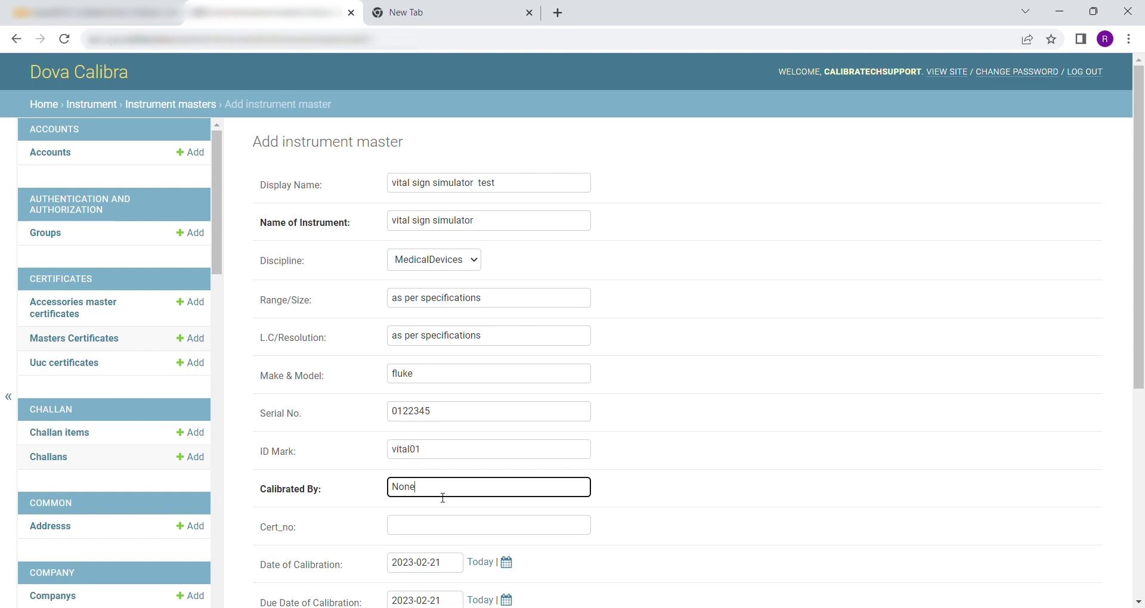
scroll(443, 498, down, 1)
click(444, 471)
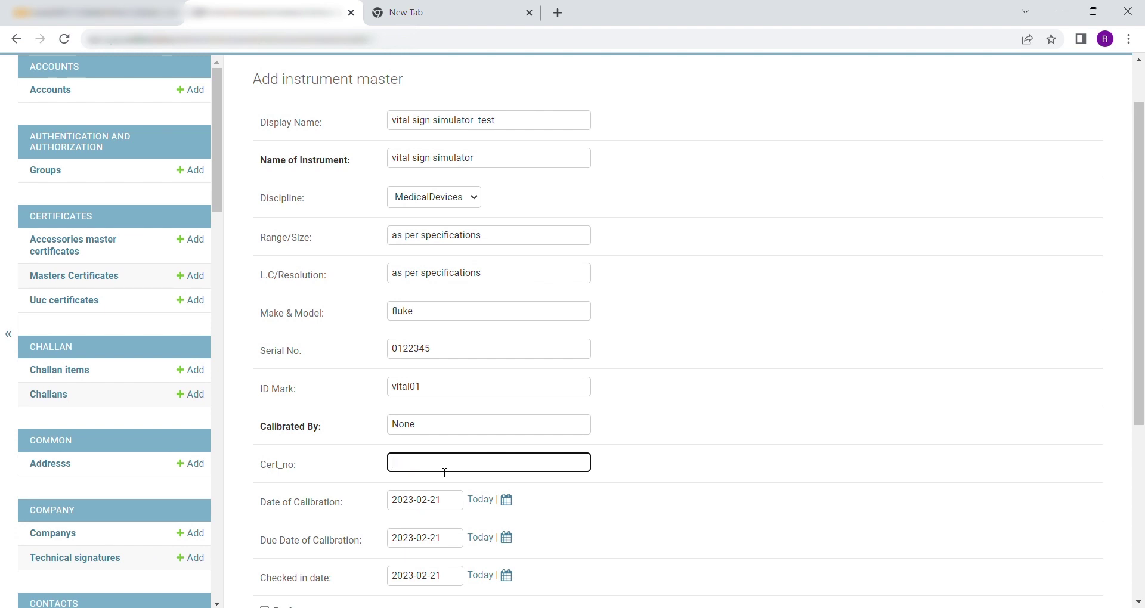
text(qvc/123/001)
scroll(628, 449, down, 3)
click(512, 382)
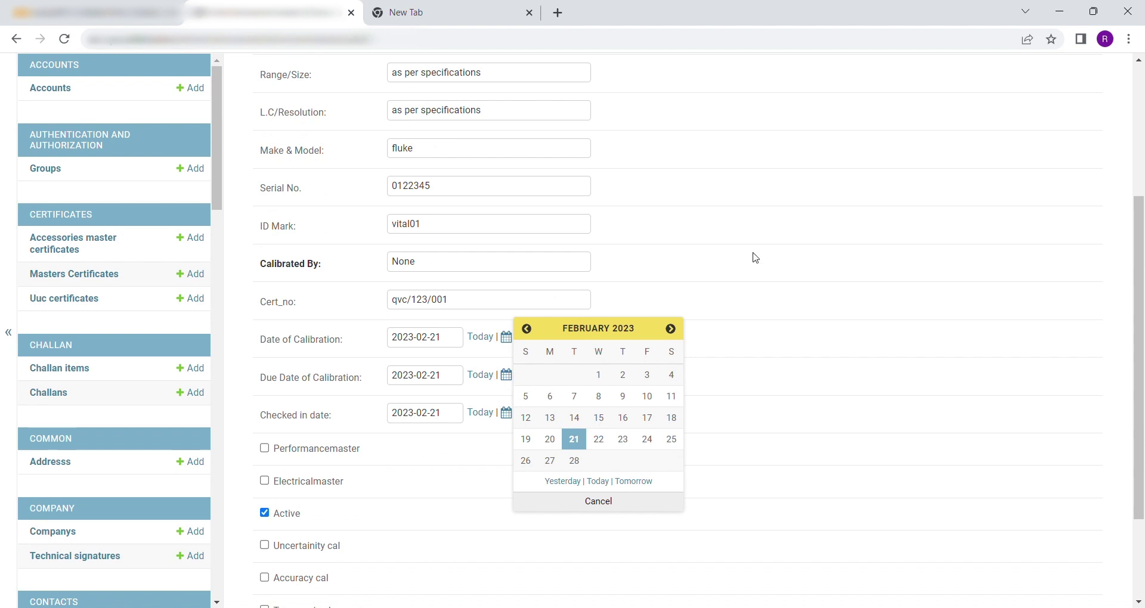
click(437, 396)
- Enable uncertainty, accuracy and temperature-variation calibration, then save the instrument master
scroll(391, 478, down, 1)
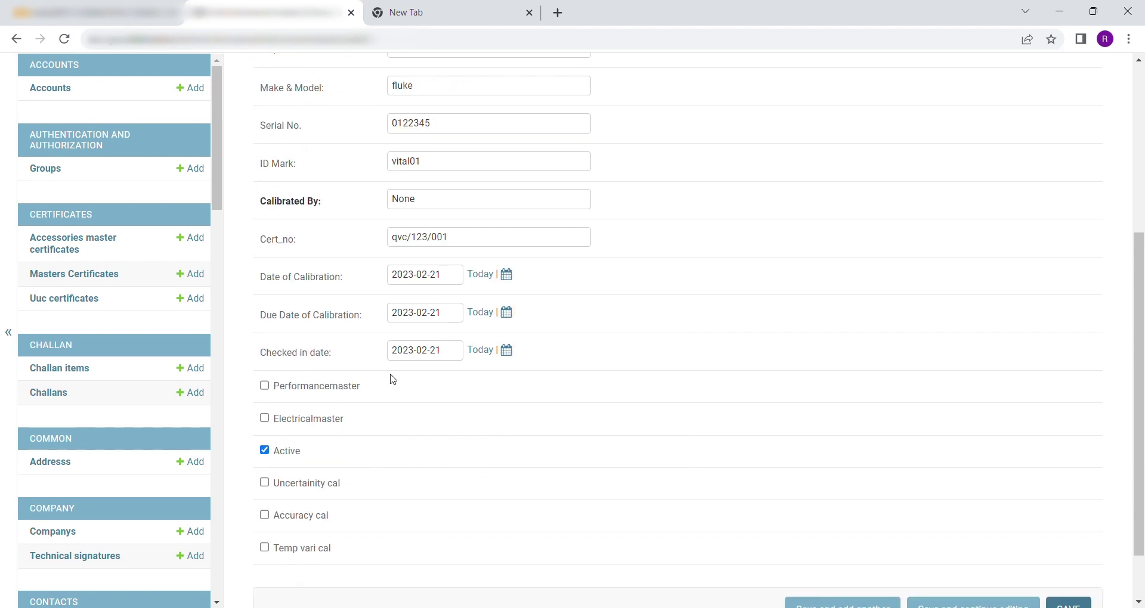
scroll(334, 412, down, 1)
click(264, 413)
click(264, 446)
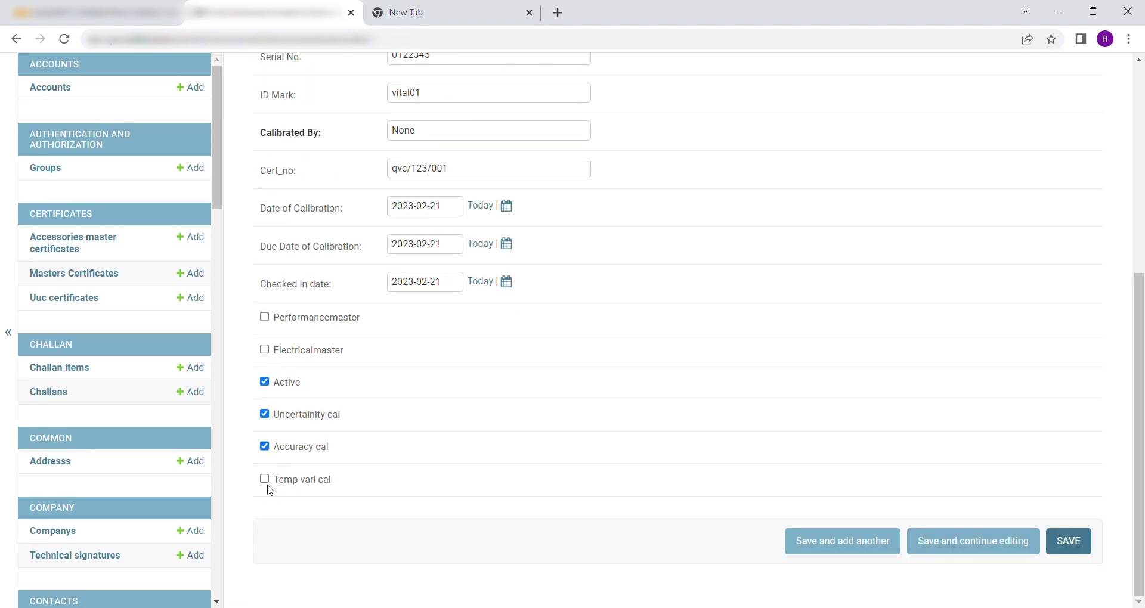
click(264, 479)
click(1061, 551)
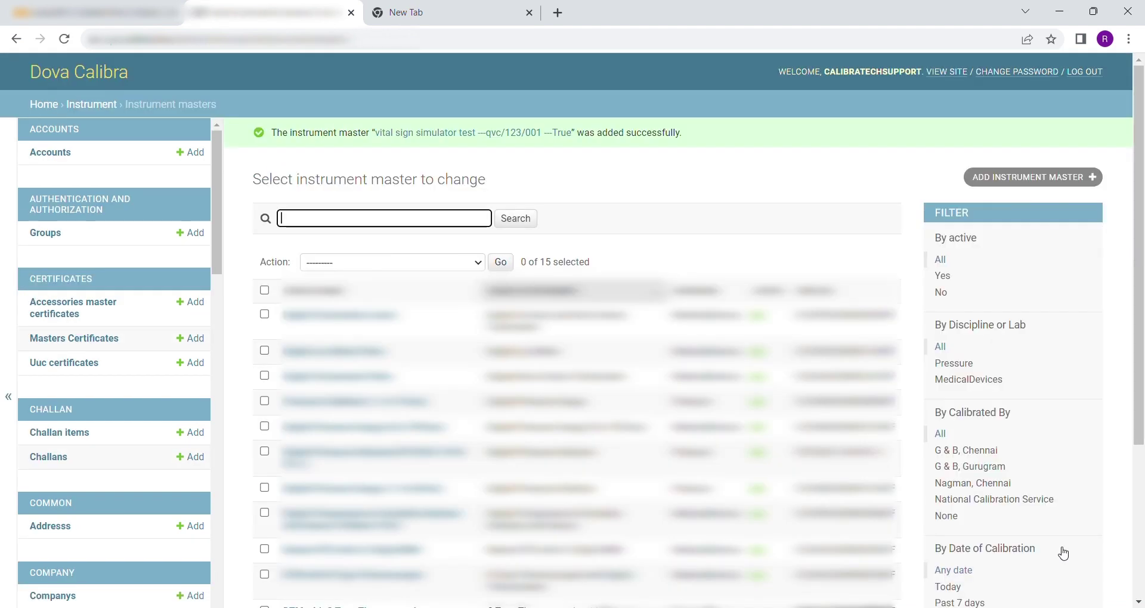
- Check the instrument was added, then open the Masters Certificates list from admin home
scroll(989, 549, down, 3)
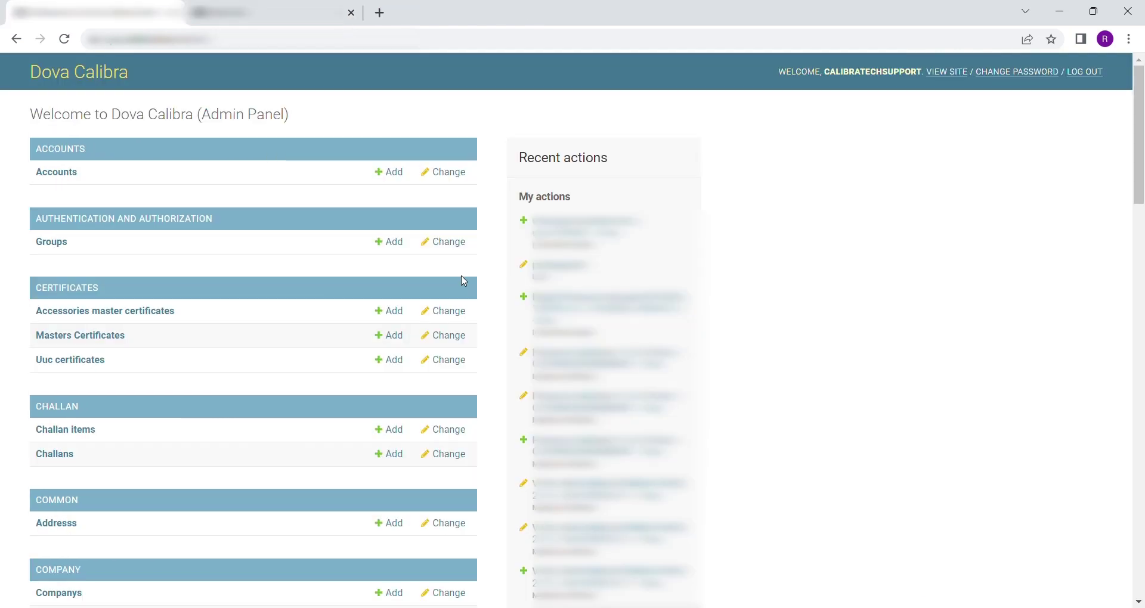
scroll(800, 405, down, 4)
scroll(800, 405, up, 4)
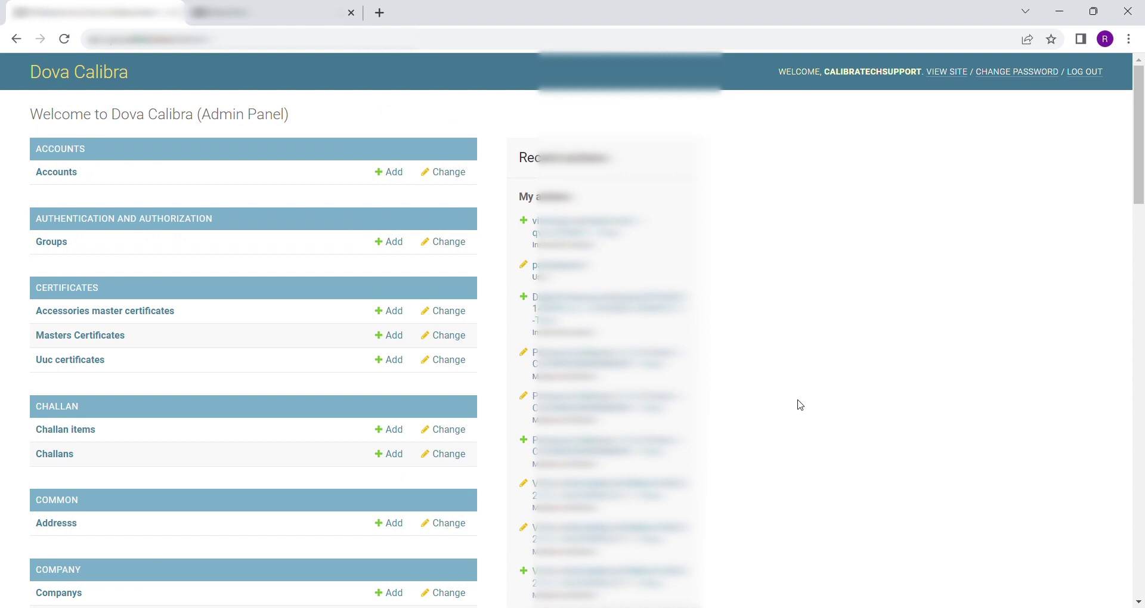
scroll(798, 404, down, 3)
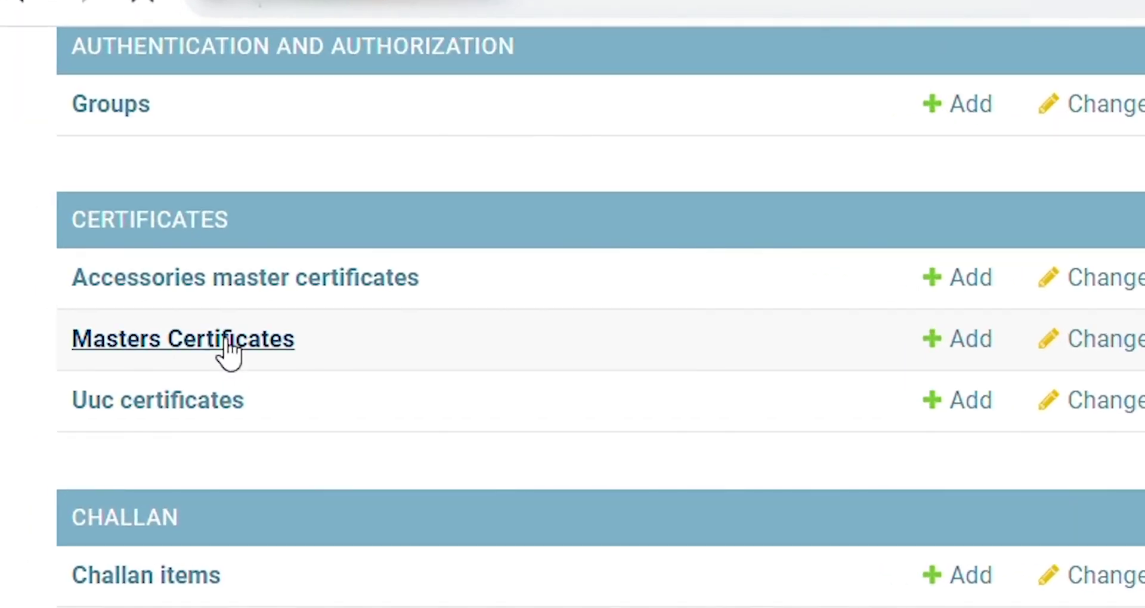
click(229, 352)
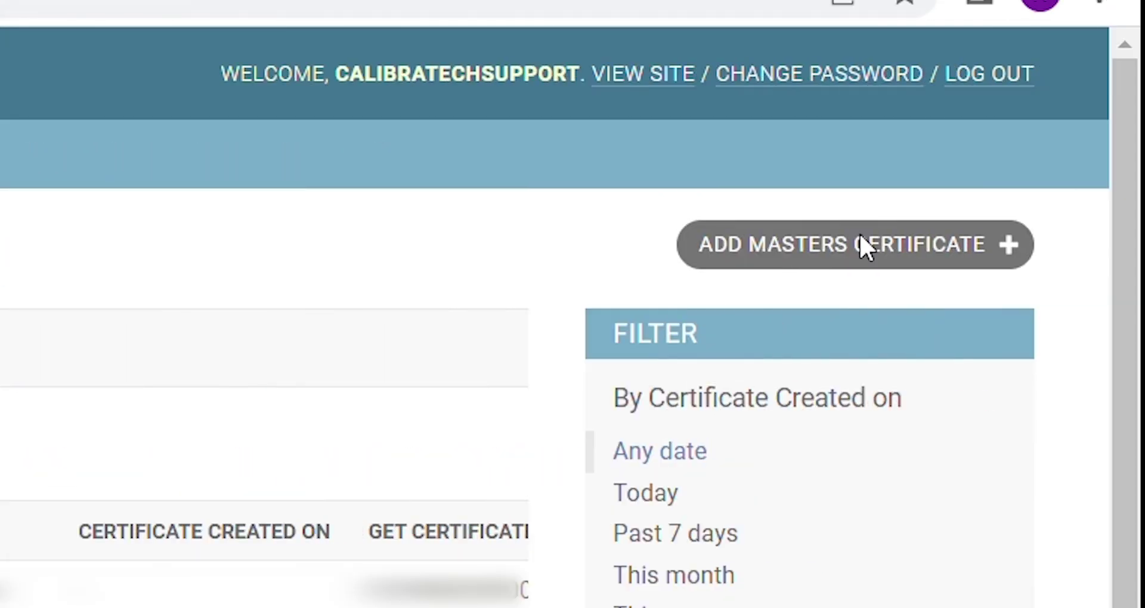
- Start a new masters certificate linked to the vital sign simulator test instrument certificate
click(859, 235)
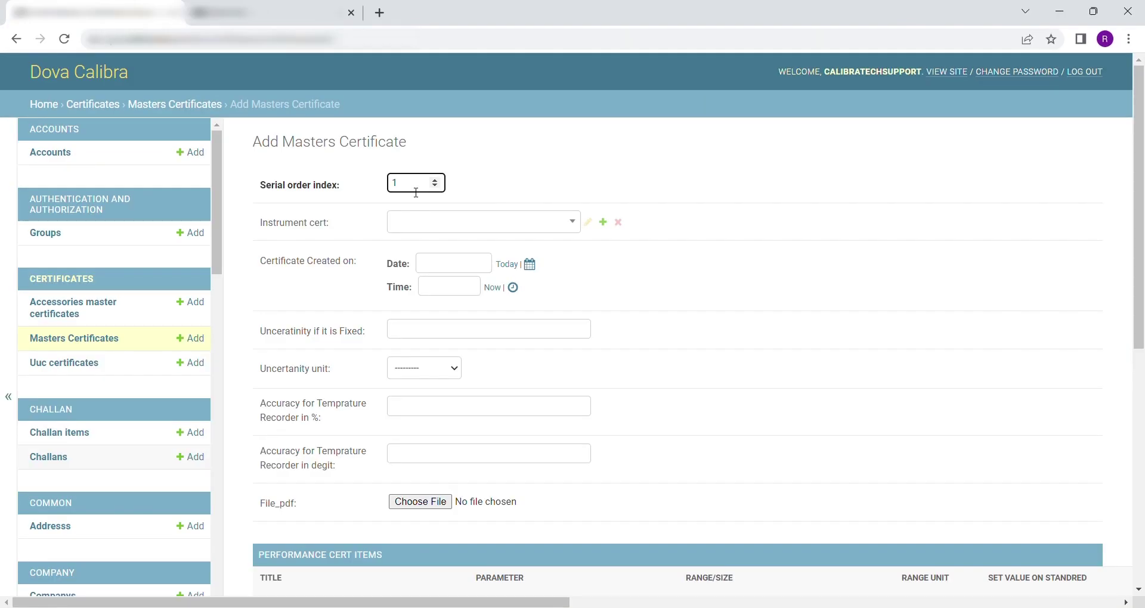
click(442, 226)
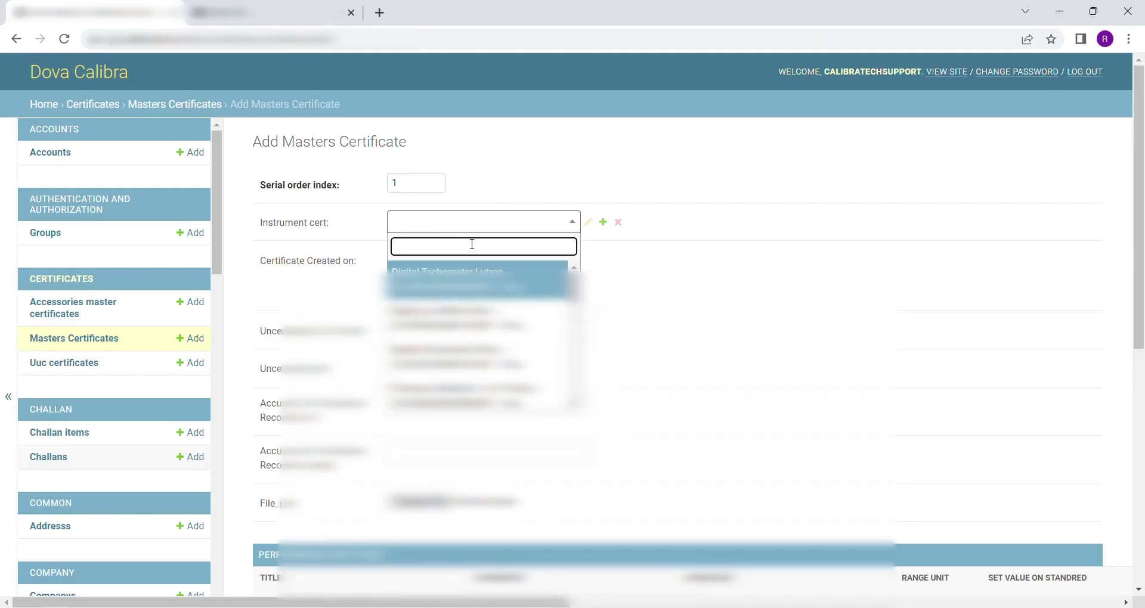
text(vv)
key(BackSpace)
key(BackSpace)
text(vv)
key(BackSpace)
text(i)
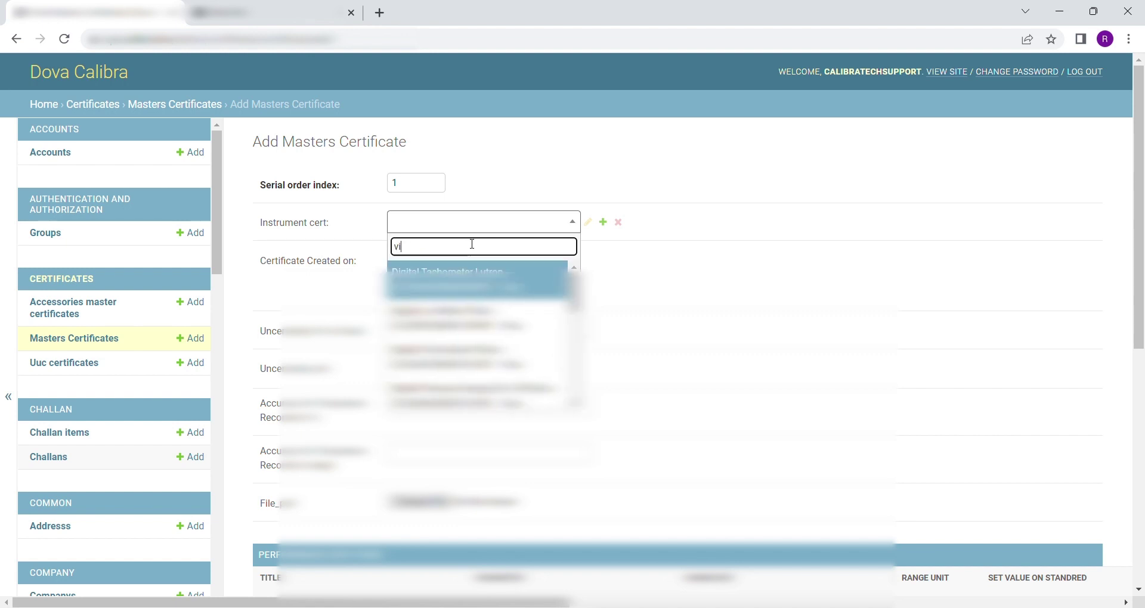
key(Down)
key(Down)
key(Down)
key(Down)
key(Down)
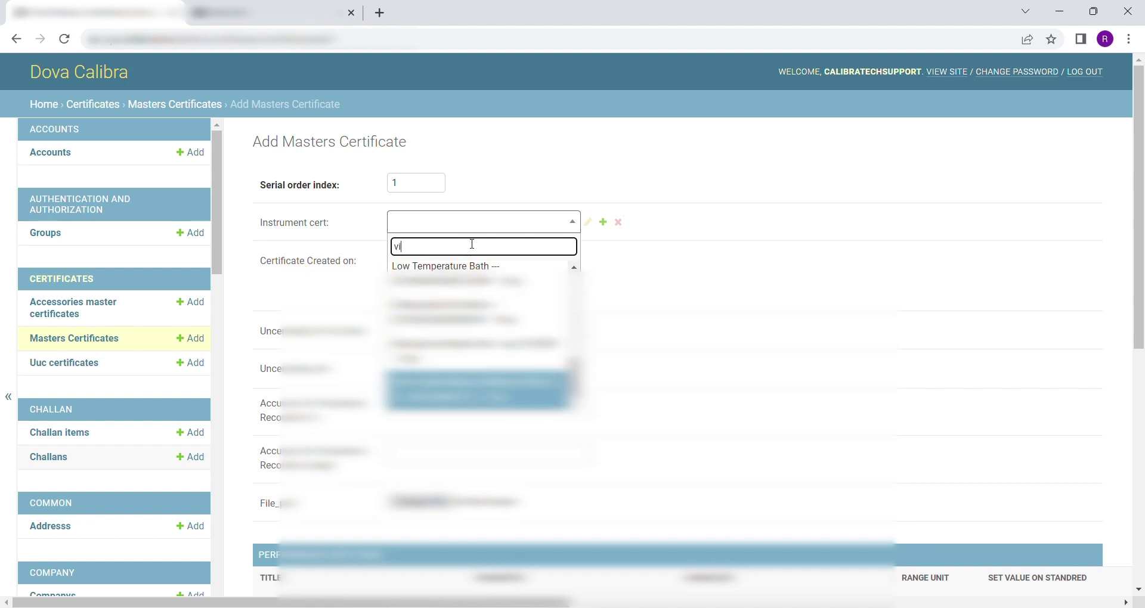
key(Return)
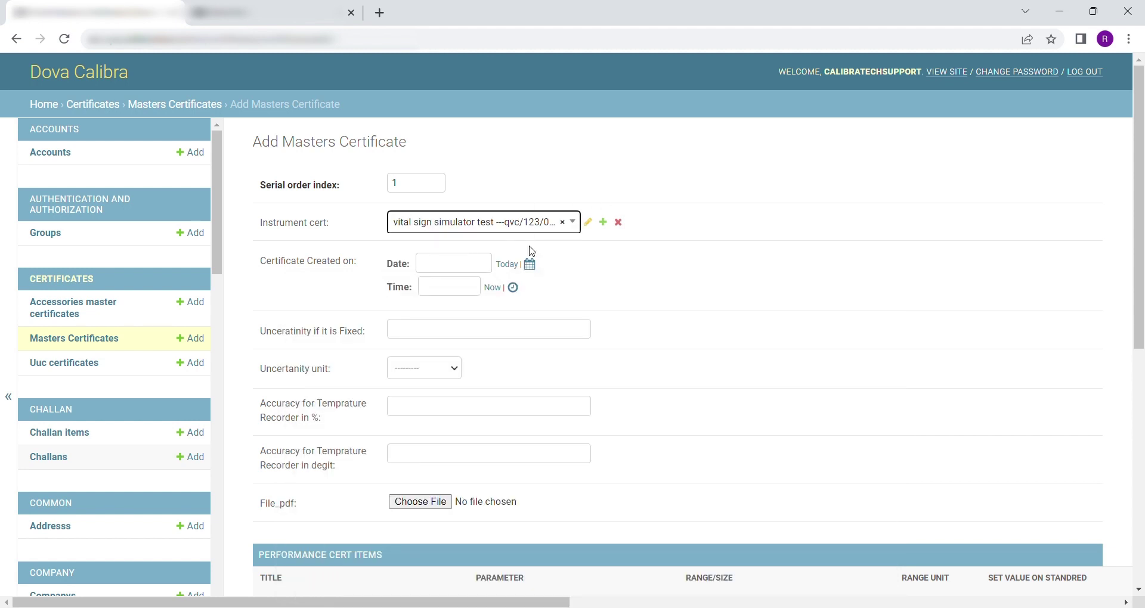
- Set the creation date to 2023-02-28 and the time to now (10:30:44)
click(530, 264)
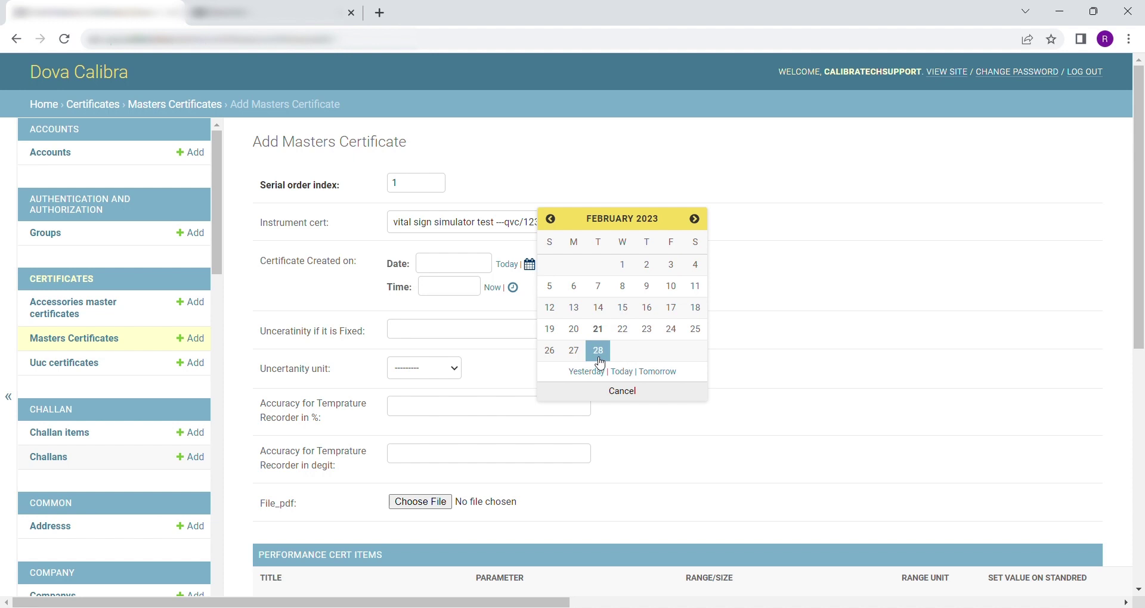
click(597, 350)
click(514, 288)
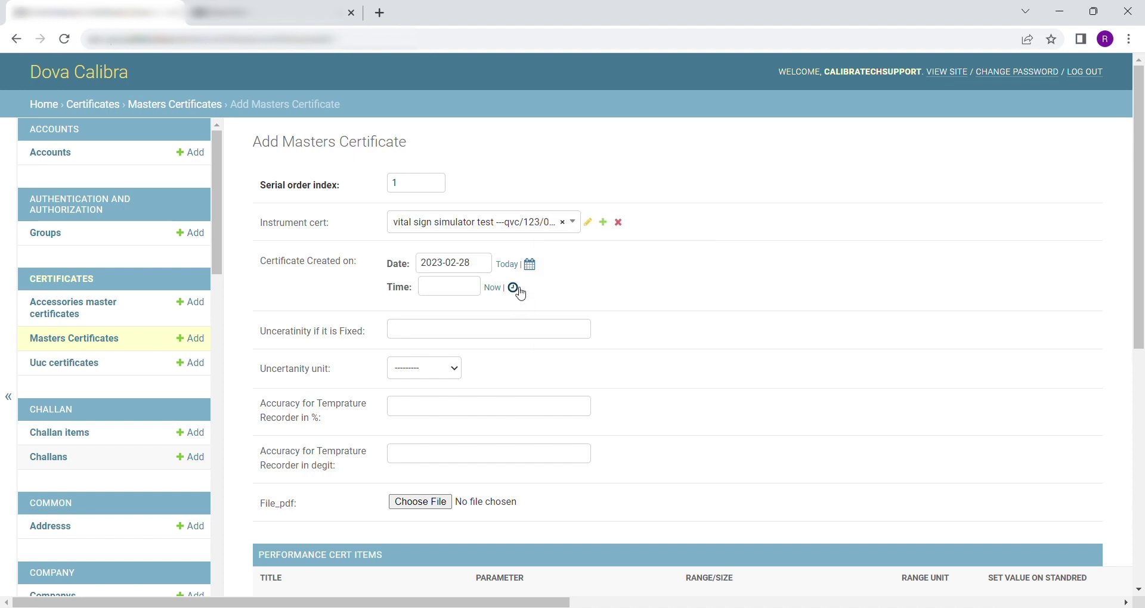
click(492, 287)
- Set the performance item to parameter Flow with a range of 10 LPM
scroll(517, 299, down, 3)
scroll(517, 298, down, 3)
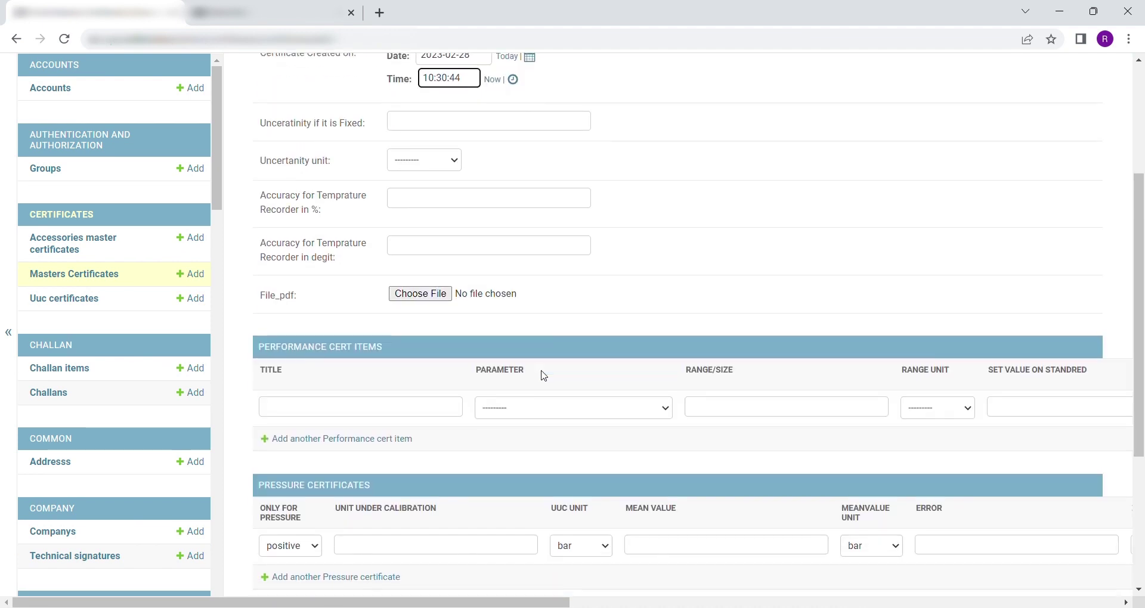
scroll(423, 407, down, 1)
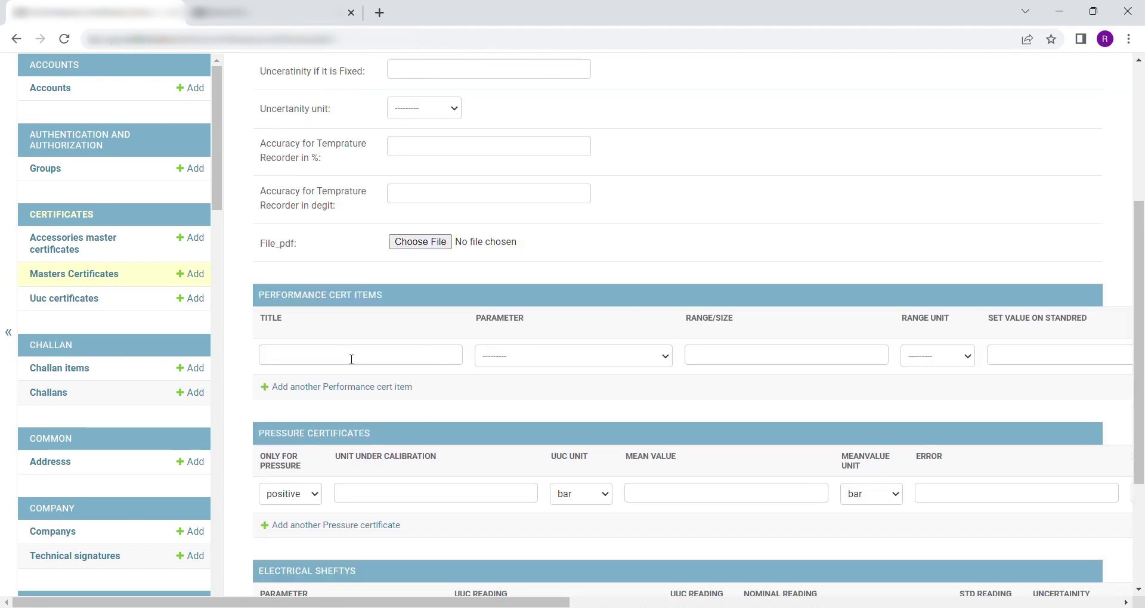
click(608, 362)
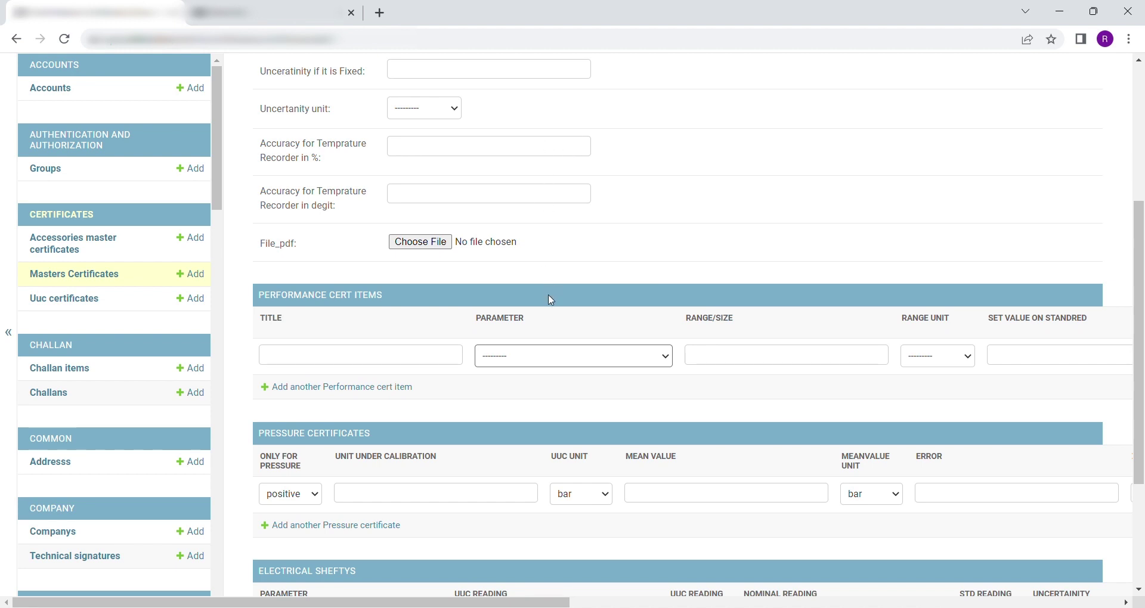
key(f)
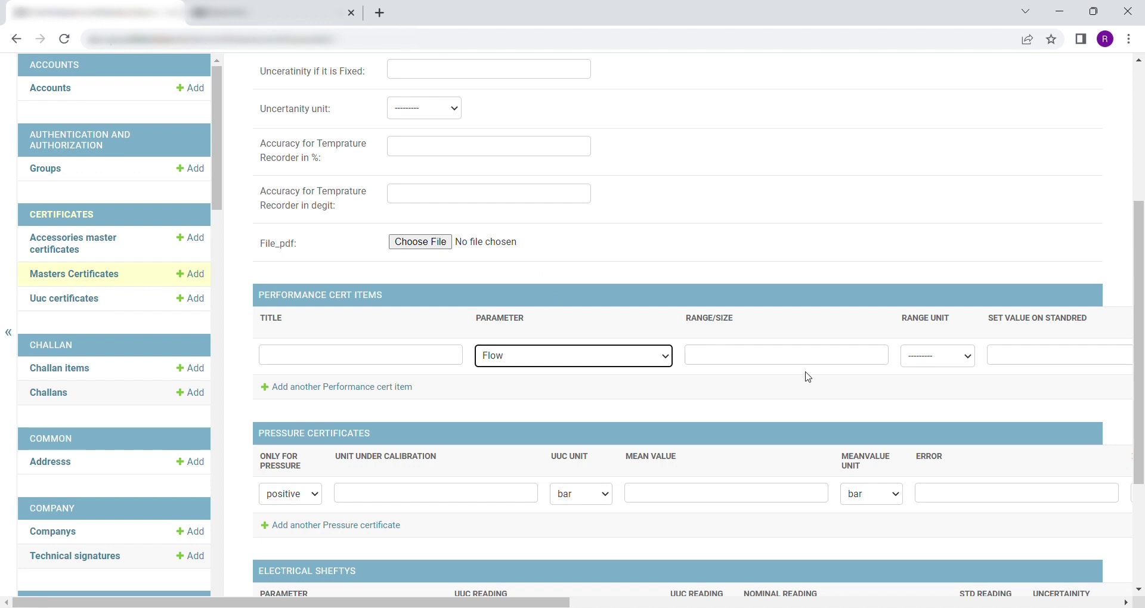
click(773, 361)
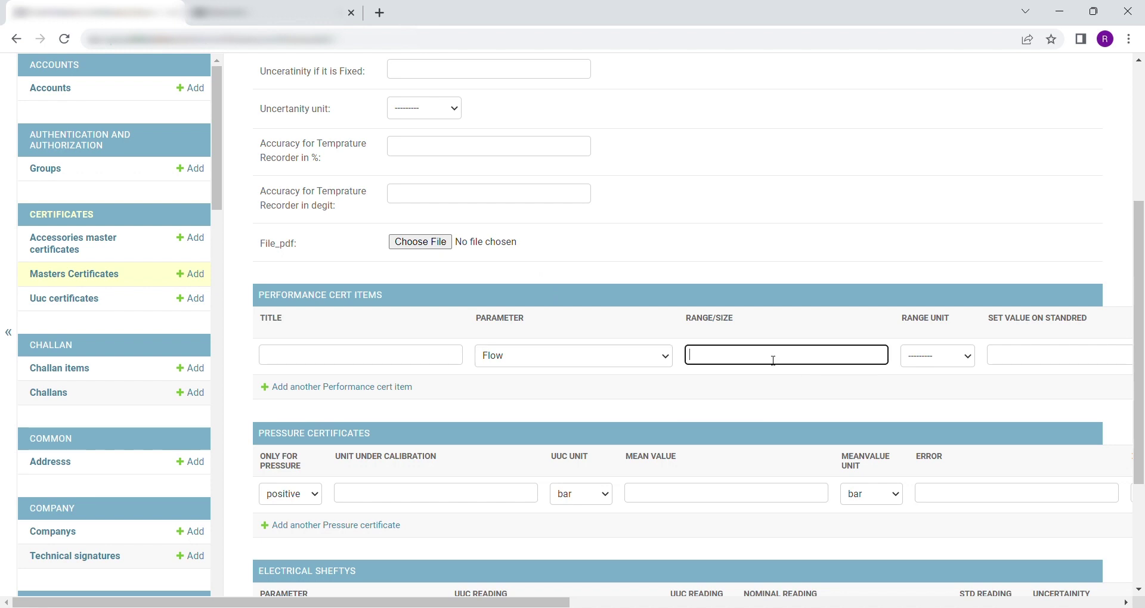
text(10)
click(926, 357)
text(pm)
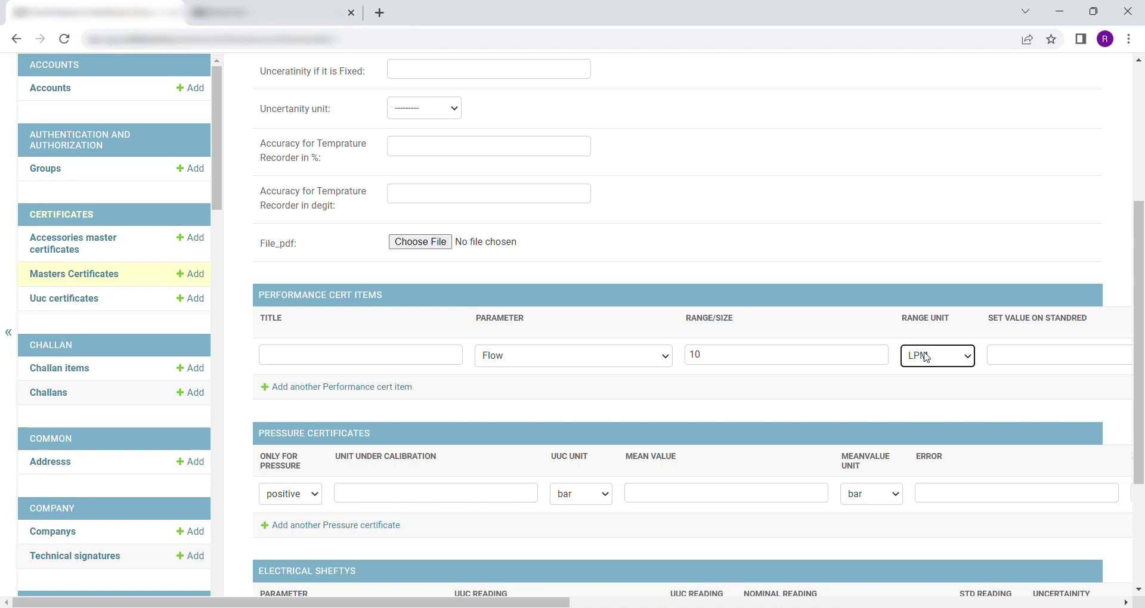
- Enter standard value 1 LPM and measured value 10, then save the certificate
scroll(816, 367, right, 4)
click(807, 367)
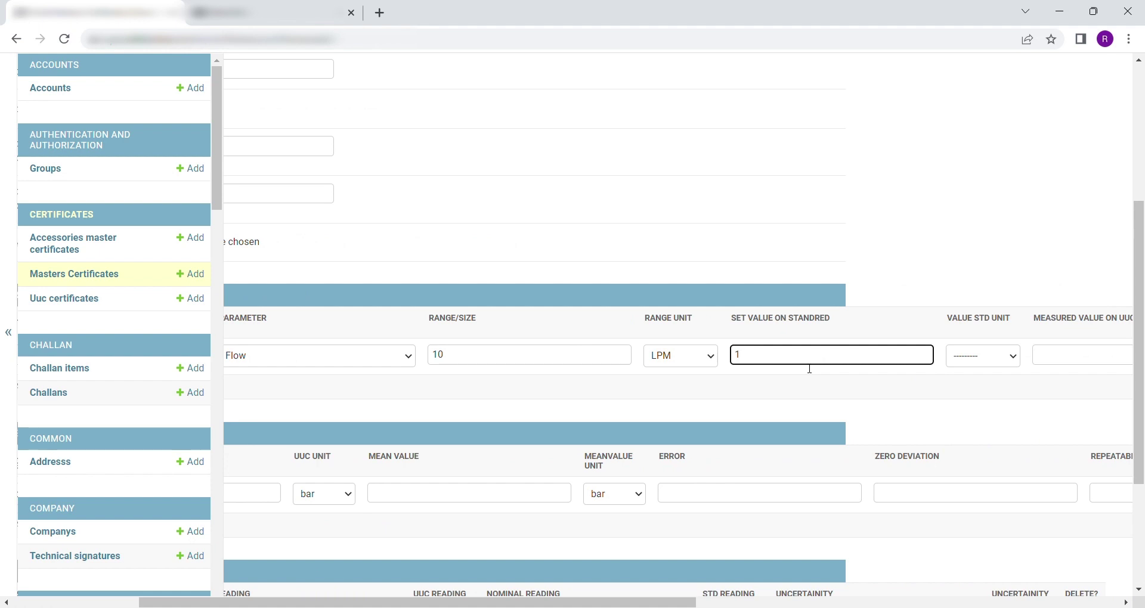
key(Tab)
scroll(838, 449, down, 2)
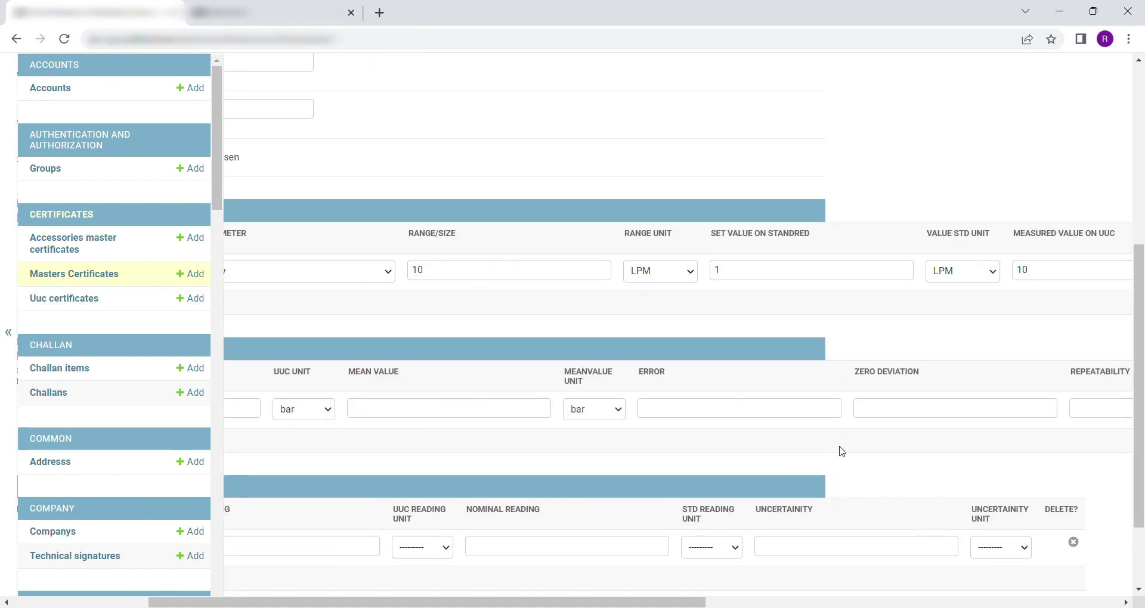
scroll(838, 449, left, 4)
scroll(839, 449, down, 2)
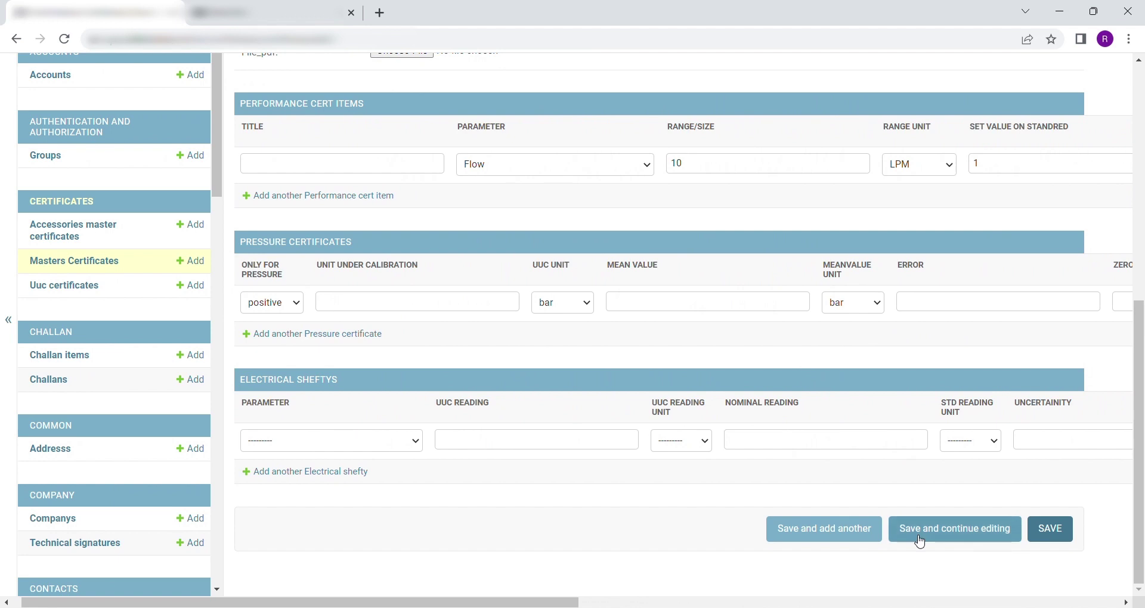
click(1049, 529)
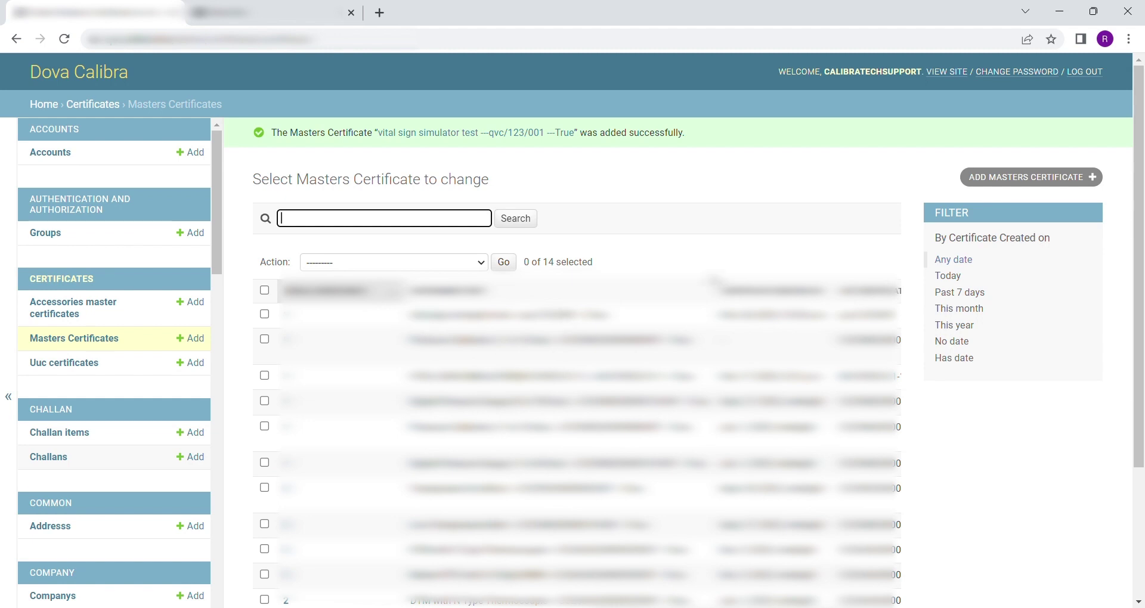
- Go back to the admin home page and scroll down to the Uncertainty section
click(43, 103)
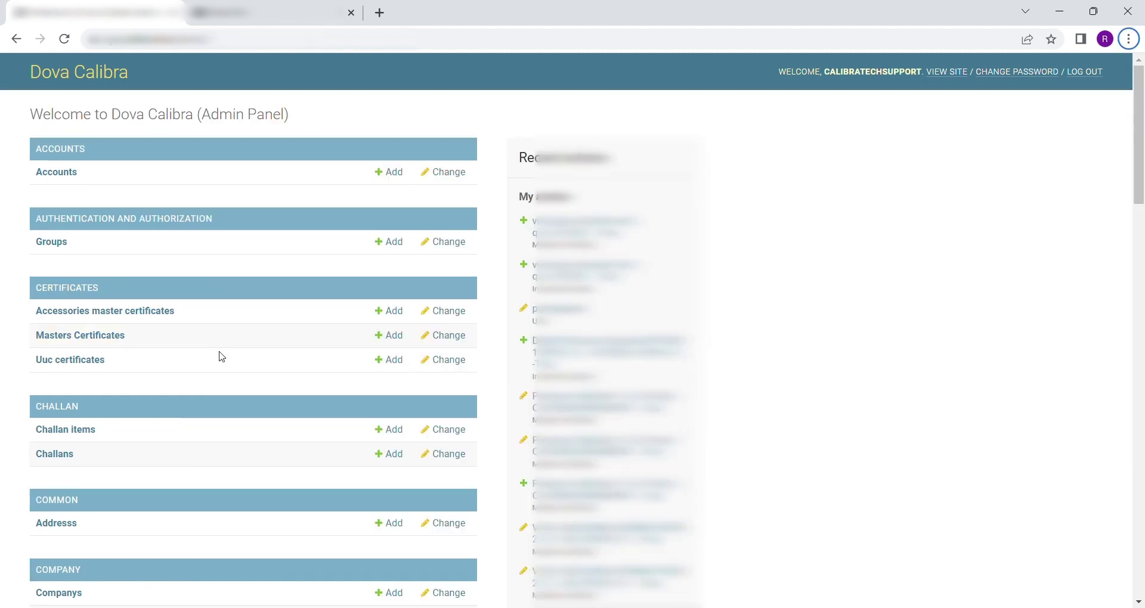
scroll(877, 362, down, 5)
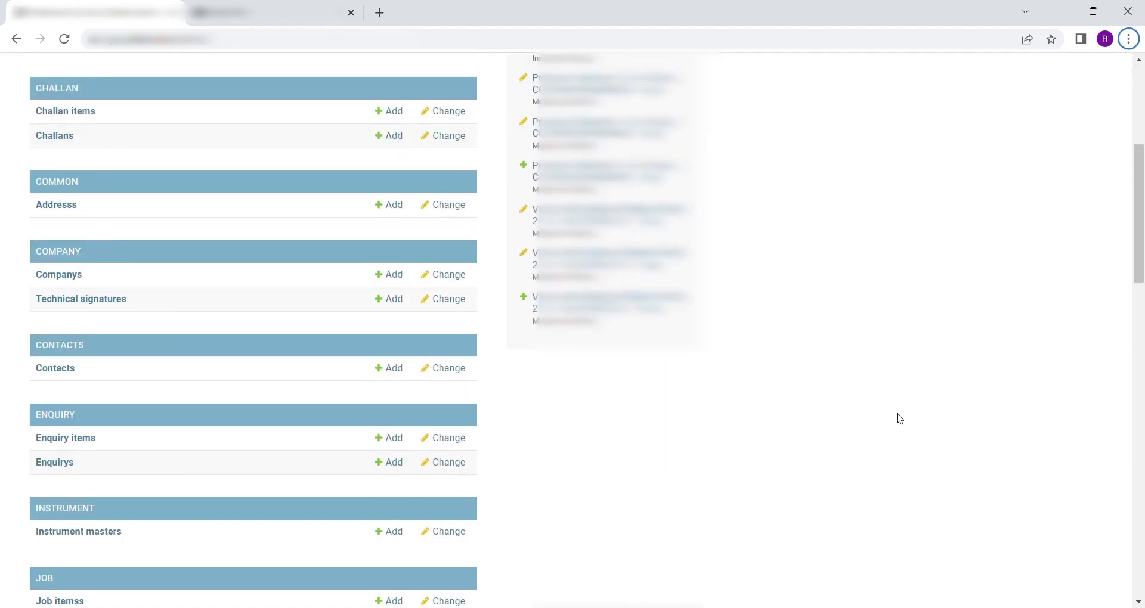
scroll(899, 419, down, 3)
scroll(256, 477, down, 4)
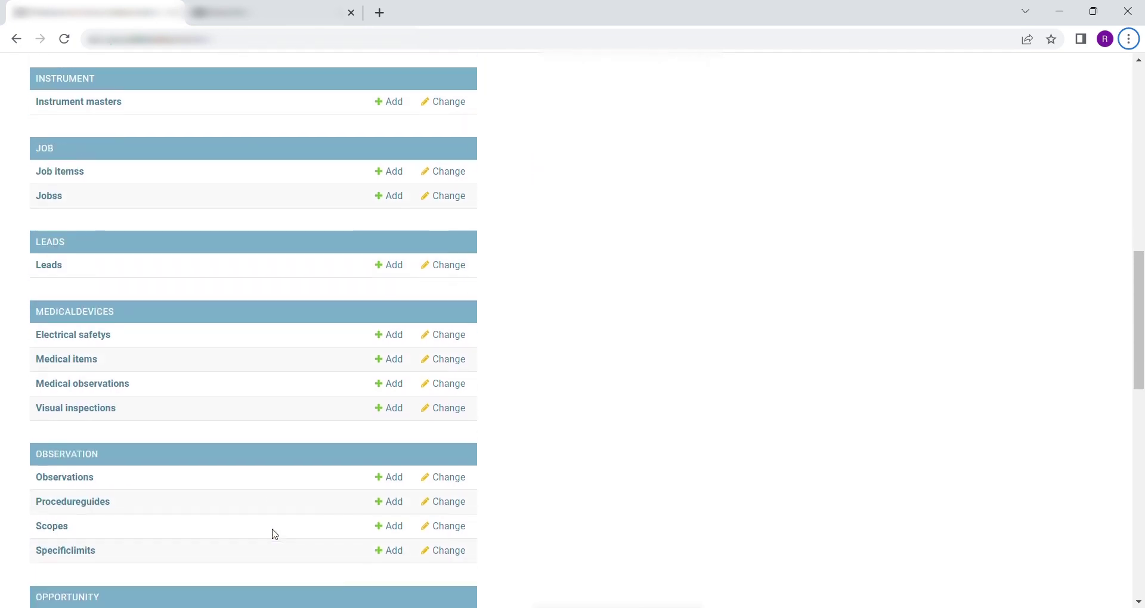
scroll(185, 435, down, 8)
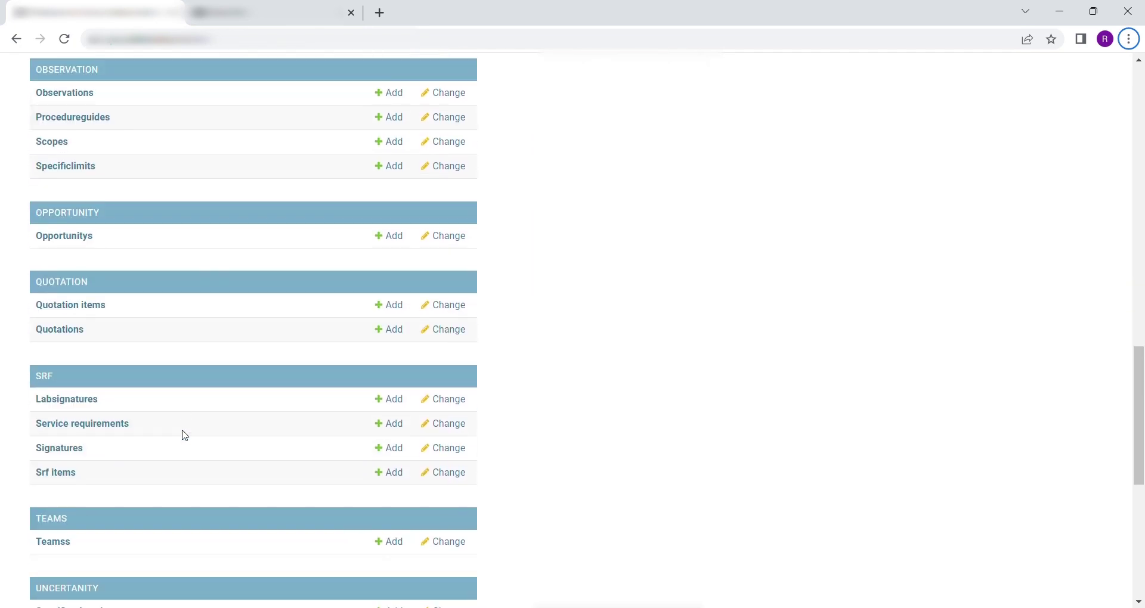
scroll(185, 435, down, 2)
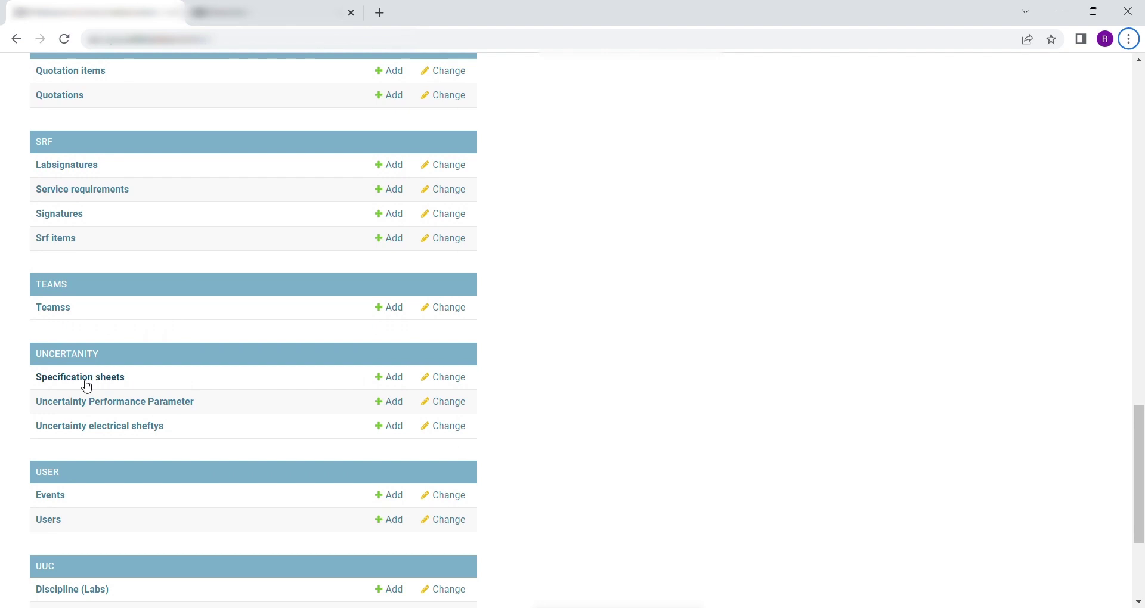
- Start a specification sheet named 'vital sign simlulator' for the vital sign simulator test instrument
click(398, 379)
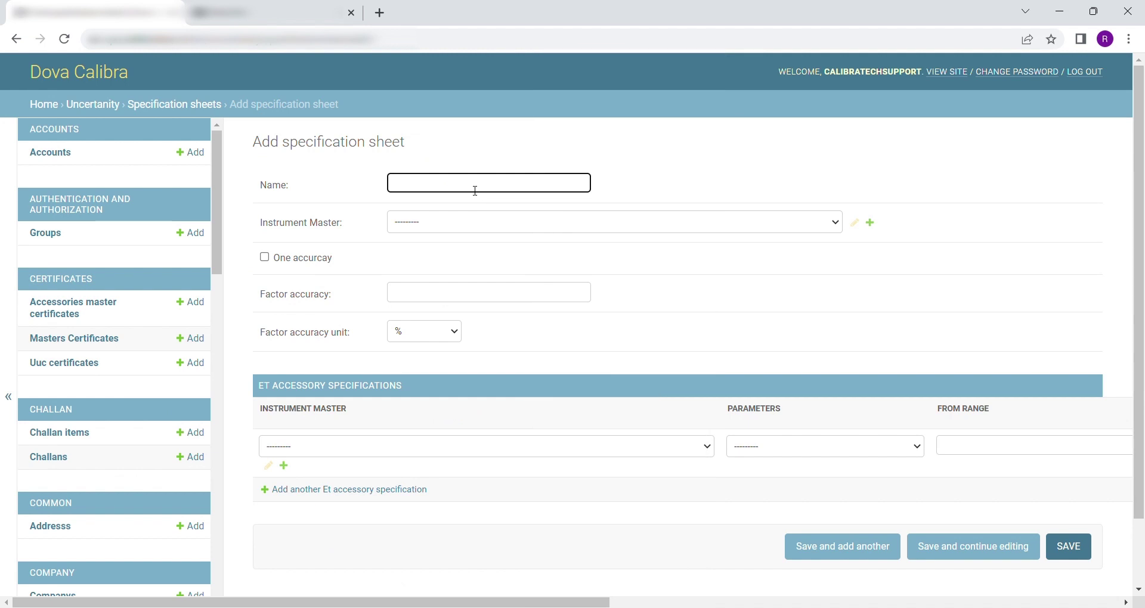
click(476, 191)
text(vital sign simlulator)
key(Tab)
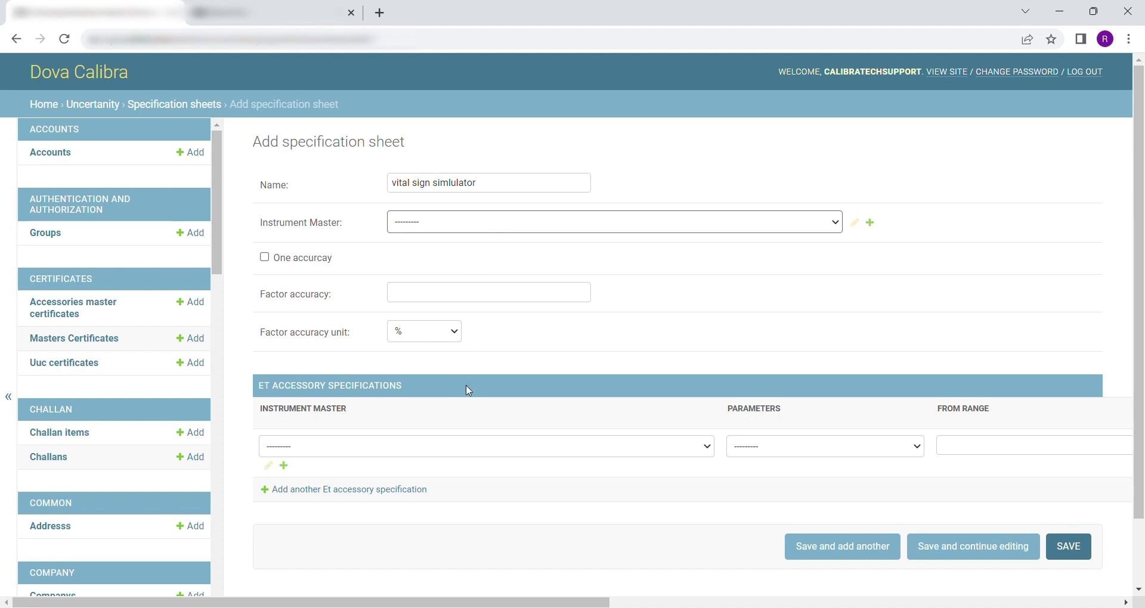
key(Down)
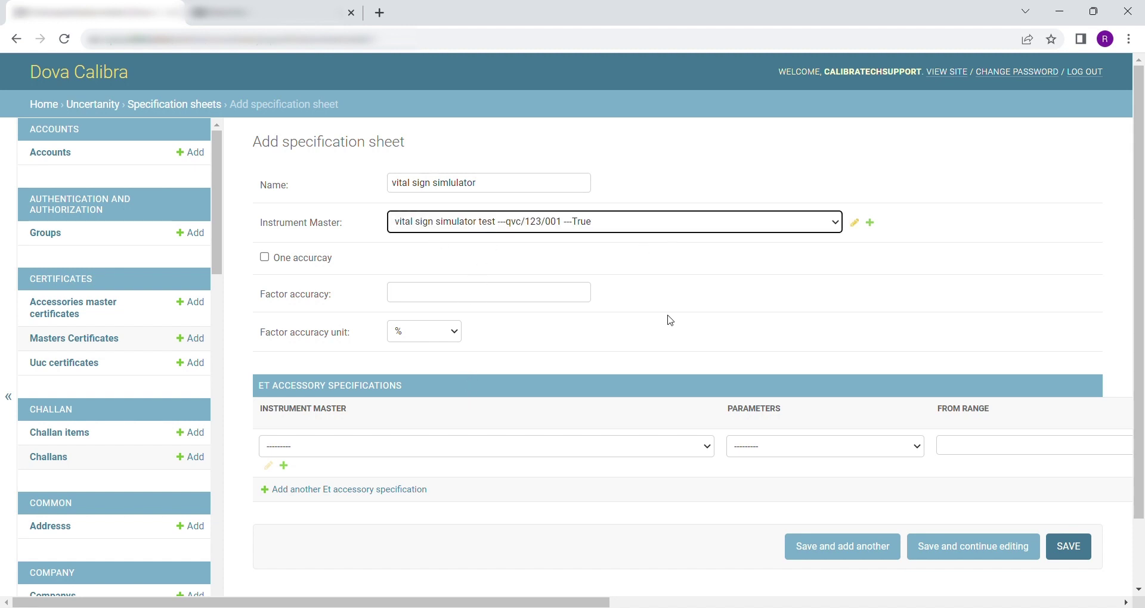
- Fill the accessory row: vital sign simulator test, Flow Rate, range 0–10 LPM
scroll(655, 348, down, 1)
click(377, 374)
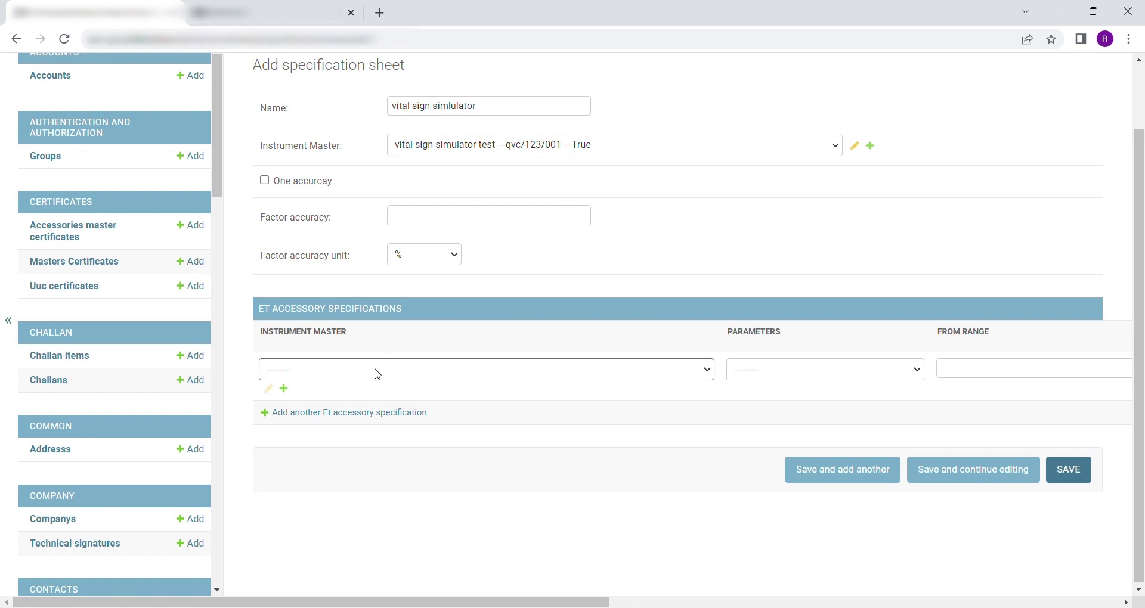
key(Down)
click(378, 374)
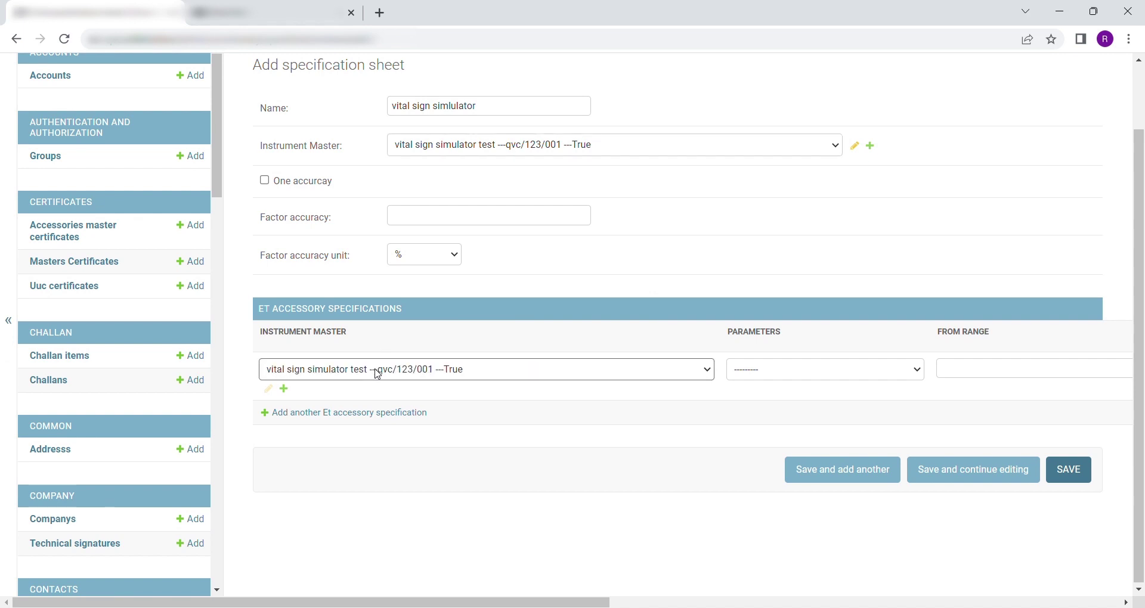
click(811, 376)
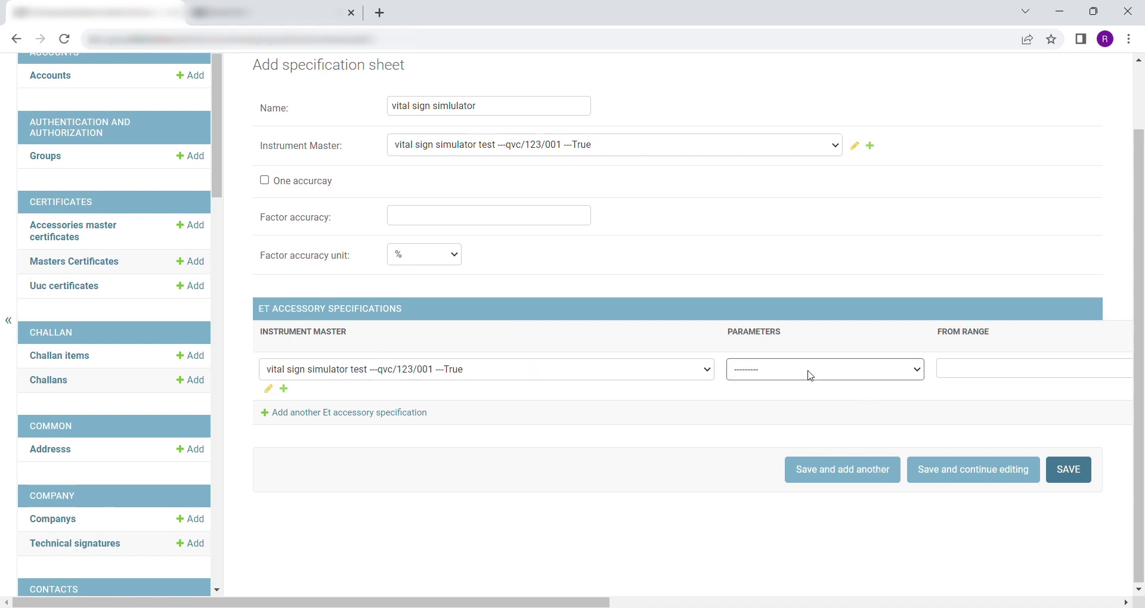
key(Down)
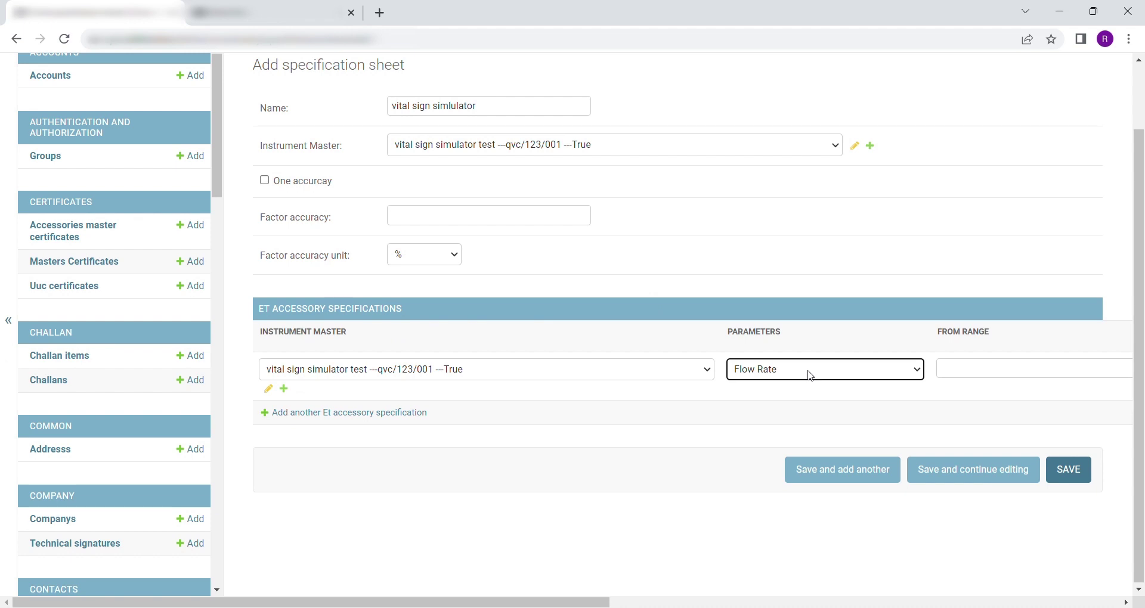
scroll(812, 376, right, 5)
click(748, 378)
key(Tab)
scroll(749, 378, right, 3)
click(975, 382)
key(Down)
key(Down)
key(Down)
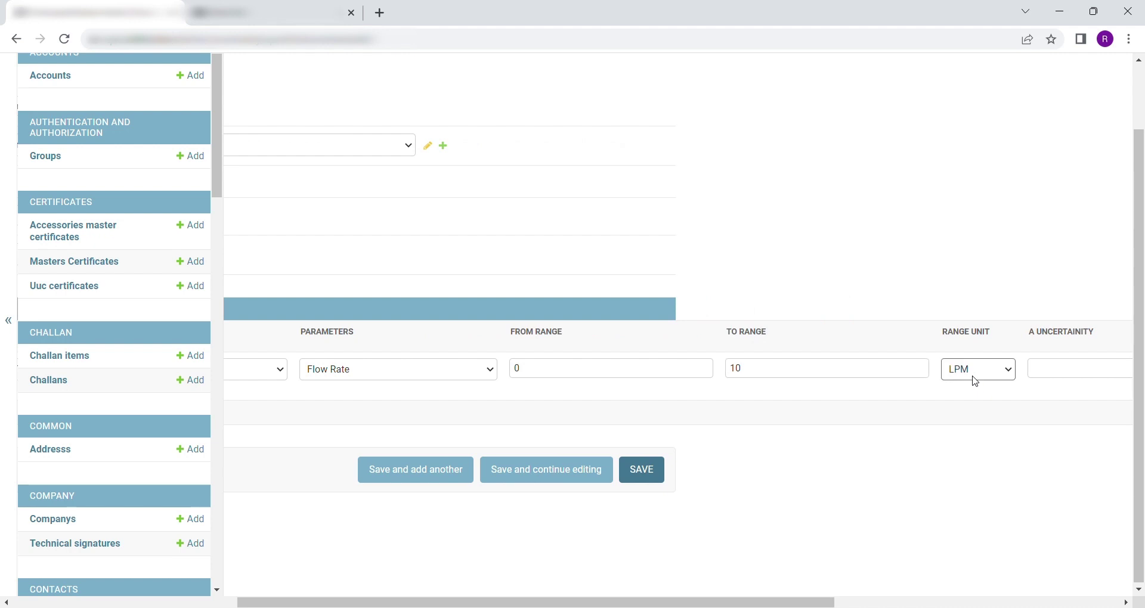
- Enter A uncertainty 0.5 % and B uncertainty 0 %, then save the sheet
scroll(915, 391, right, 4)
click(890, 384)
scroll(889, 384, right, 3)
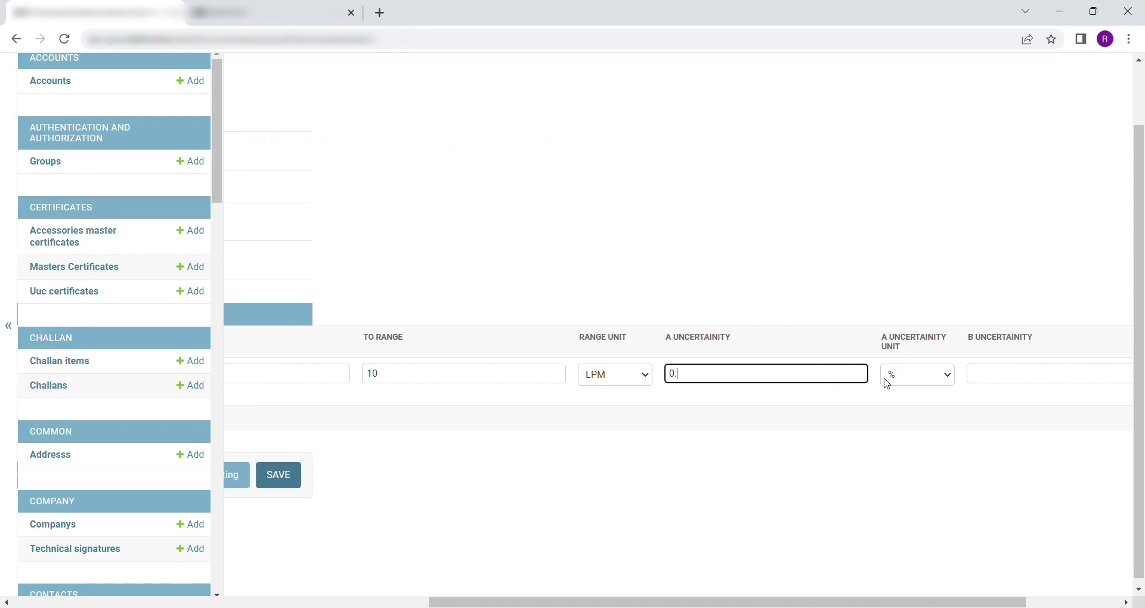
scroll(888, 384, right, 3)
click(890, 386)
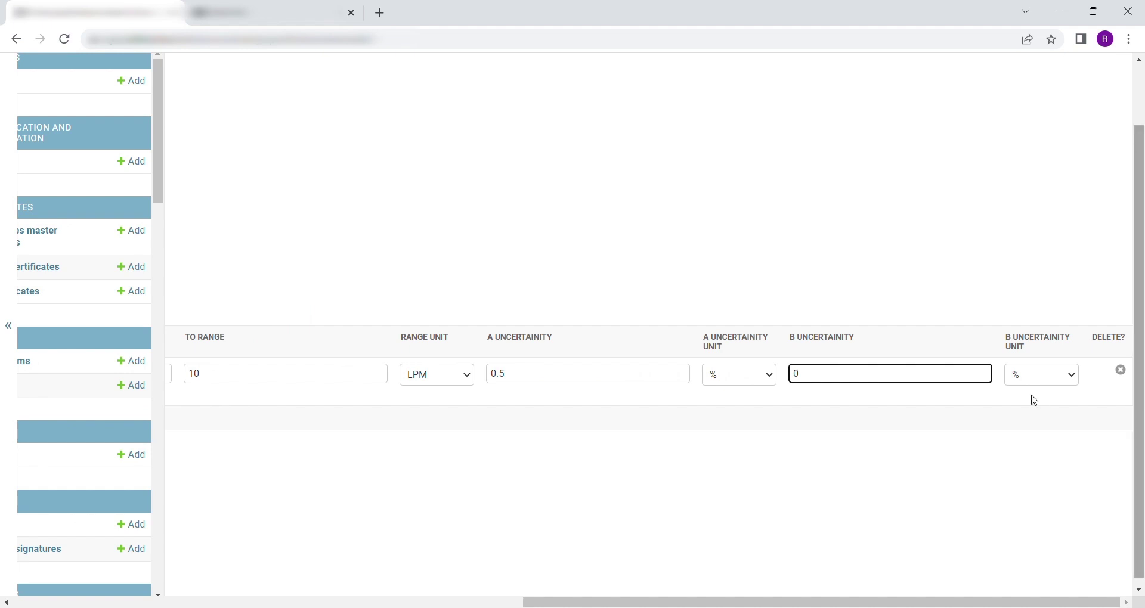
scroll(777, 429, left, 12)
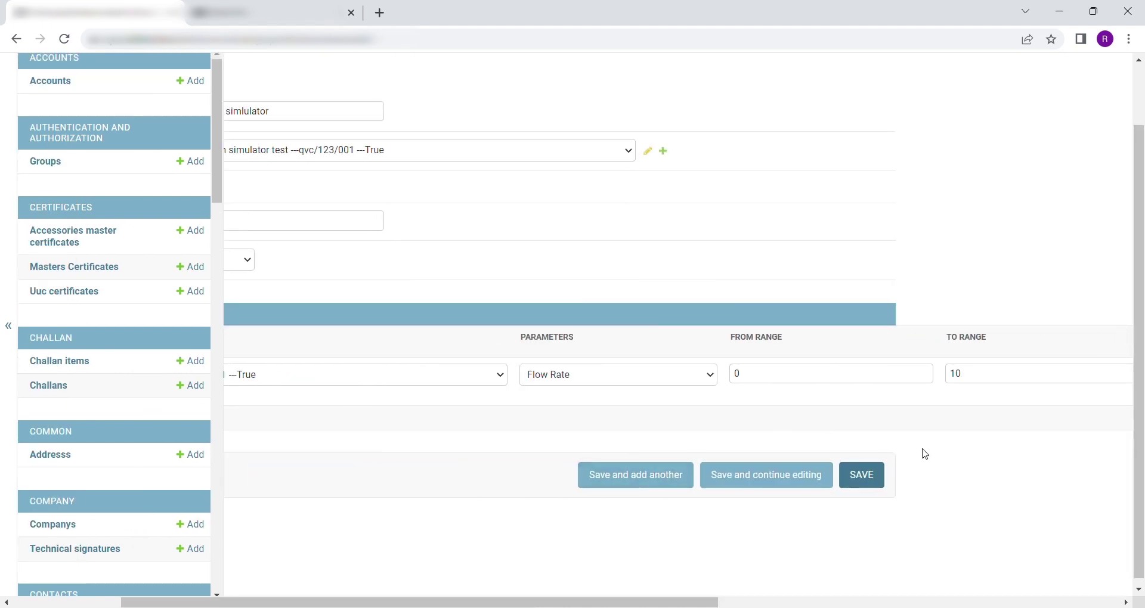
scroll(922, 451, left, 3)
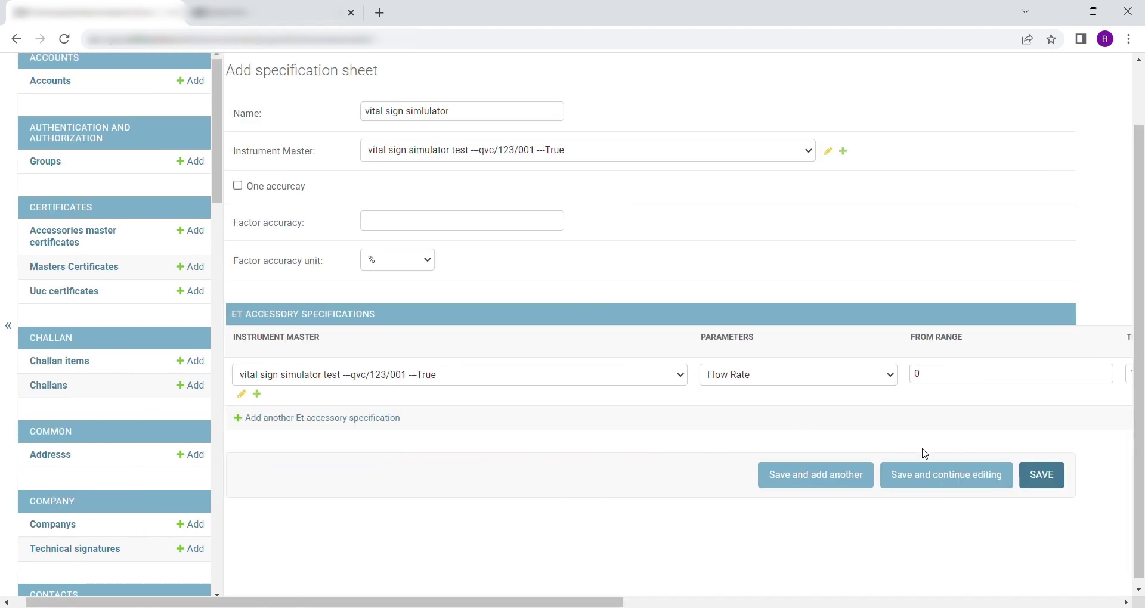
click(1047, 480)
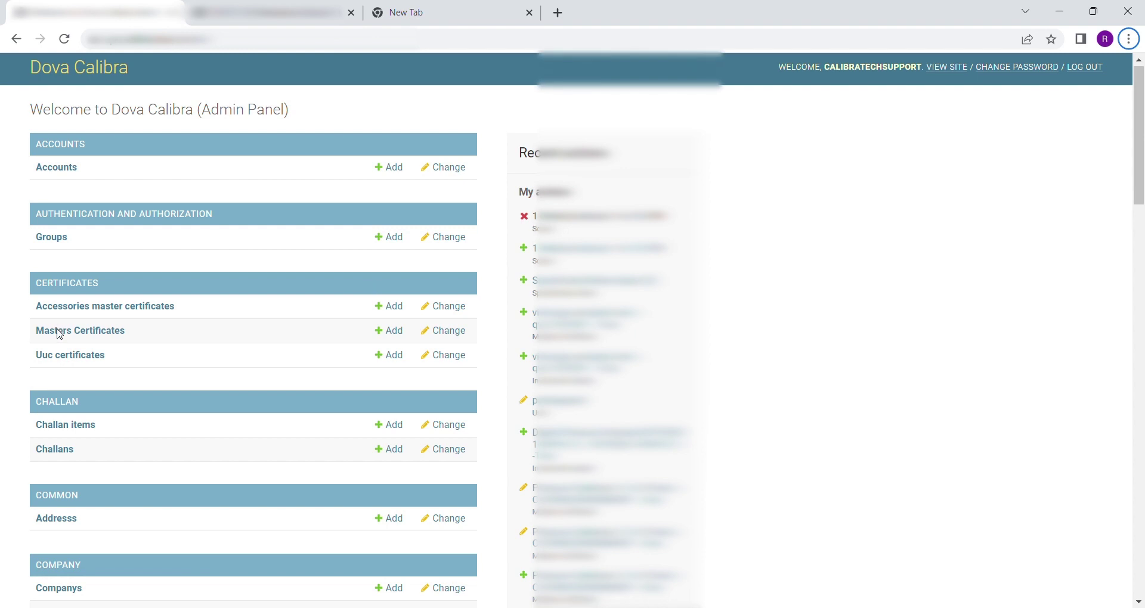
- Start a new scope with discipline Medical devices and measurand Flow rate
scroll(59, 334, down, 4)
scroll(60, 334, down, 12)
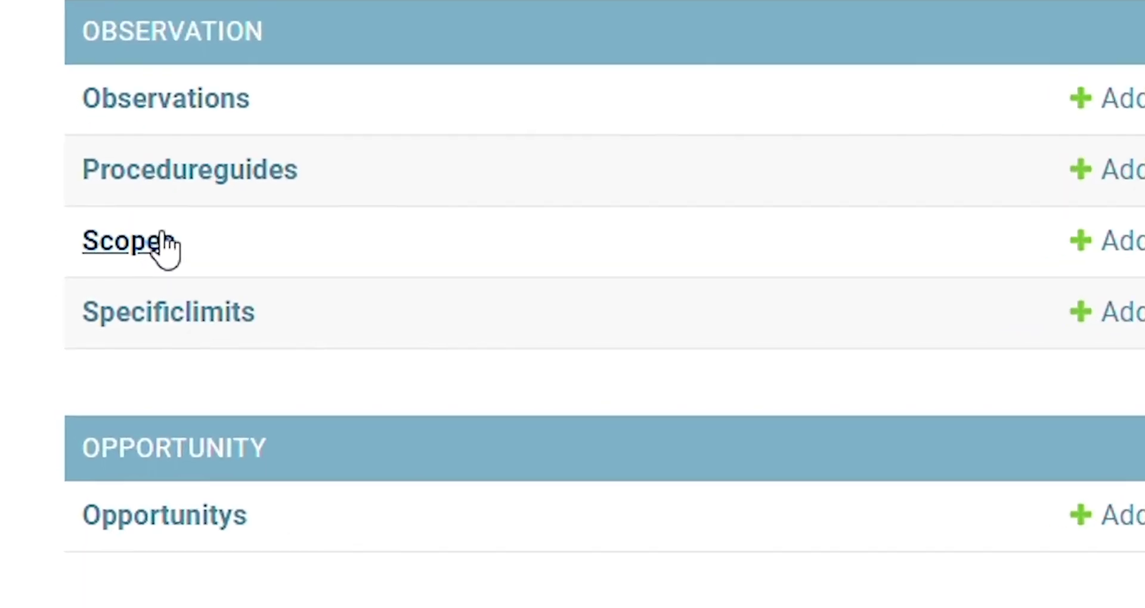
click(134, 234)
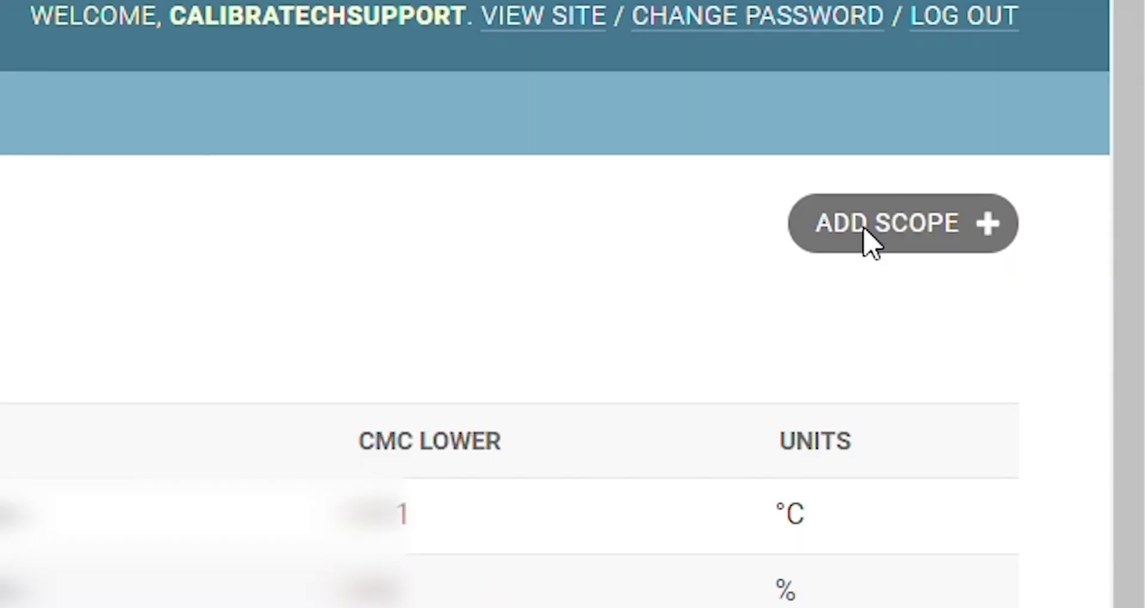
click(1144, 123)
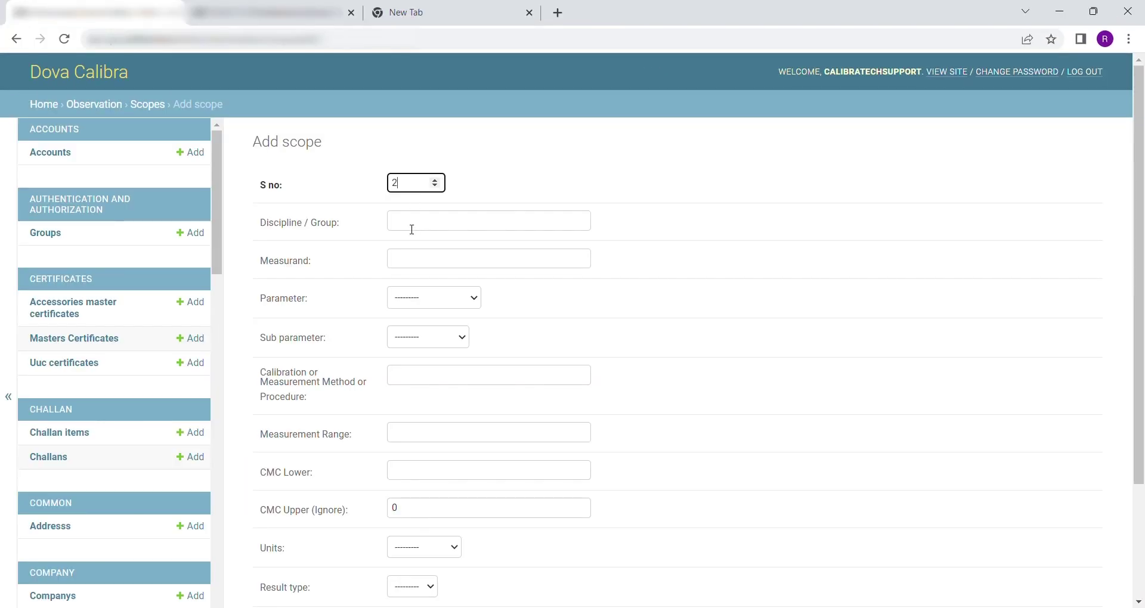
click(412, 230)
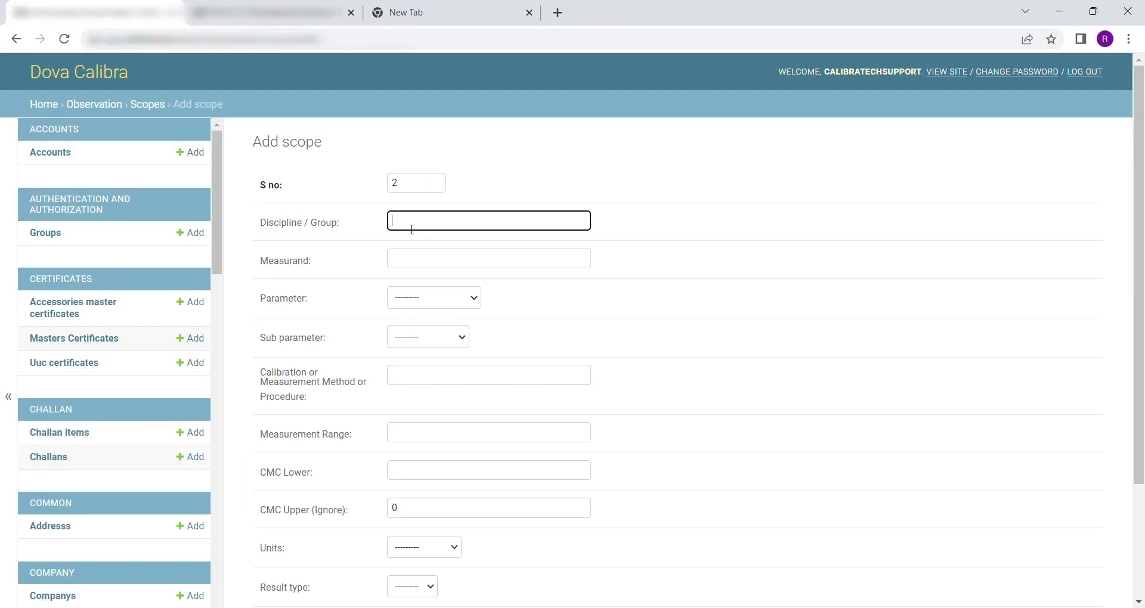
click(504, 245)
click(449, 271)
click(474, 285)
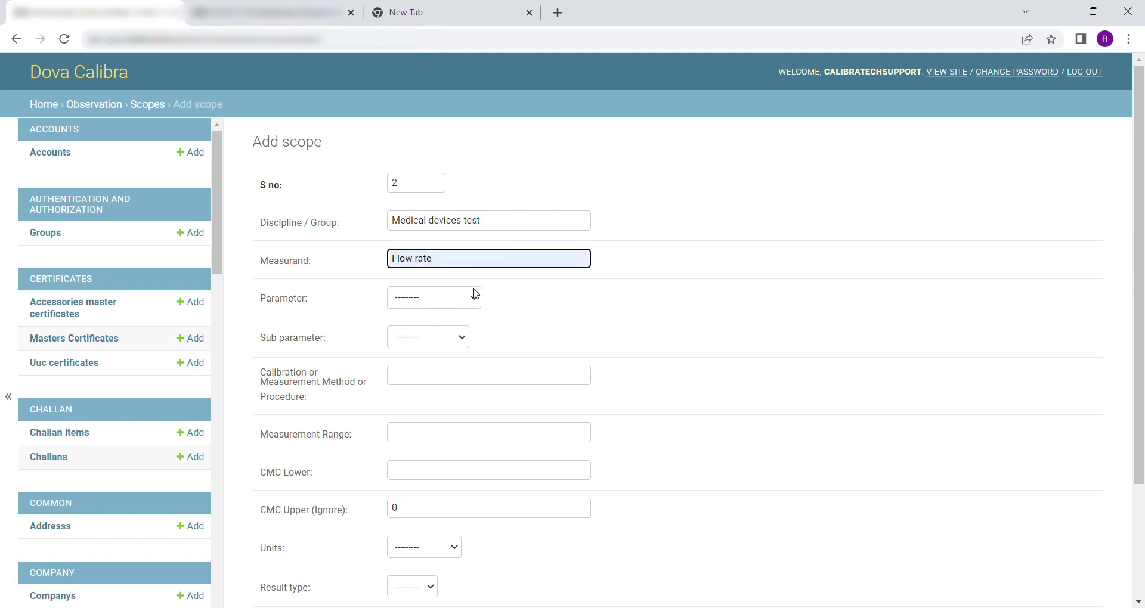
- Set parameter MedicalDevices, sub parameter Performance and procedure 2
click(429, 294)
key(Down)
key(Tab)
key(Down)
scroll(542, 319, down, 1)
click(530, 307)
text(2)
- Set range 1 to 10 LPM, CMC lower 0.6, units LPM, result type unit, order factor 2; save
click(485, 363)
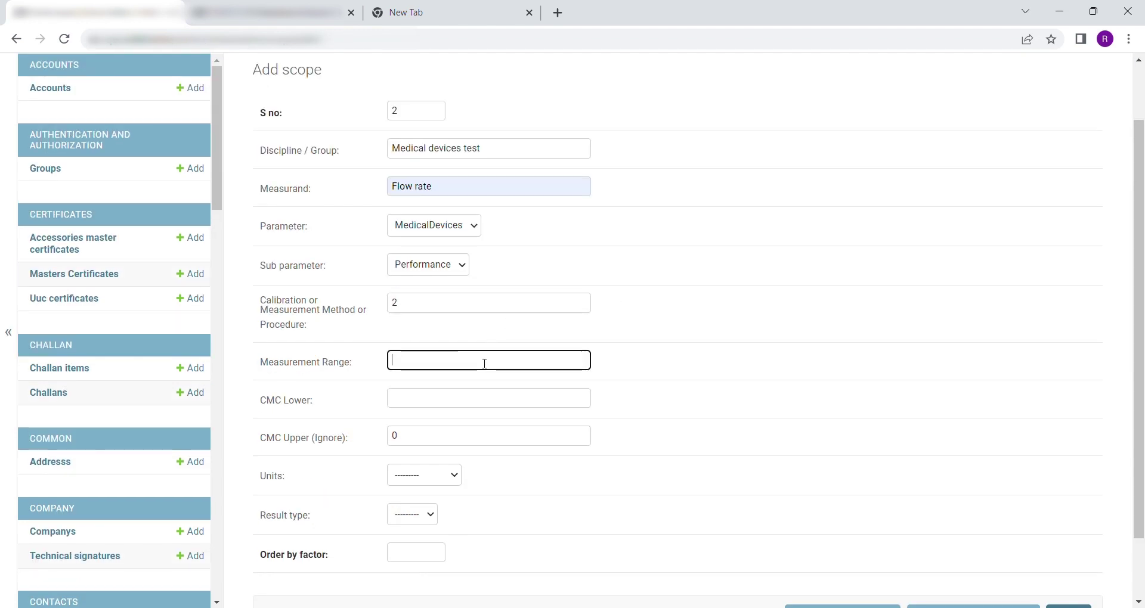
click(494, 389)
scroll(701, 376, down, 1)
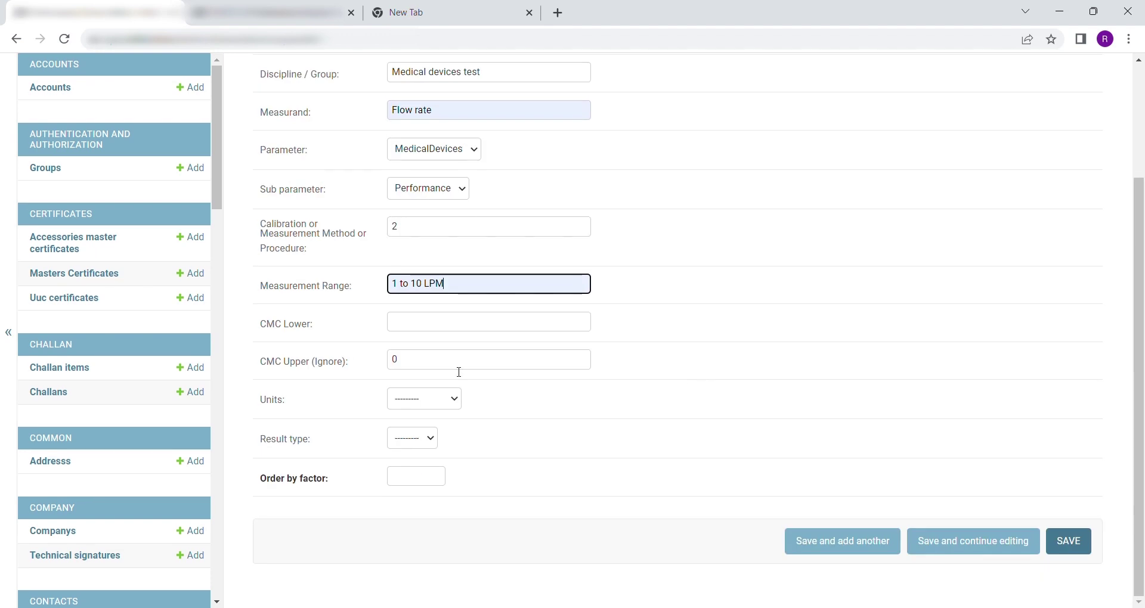
click(444, 310)
click(451, 322)
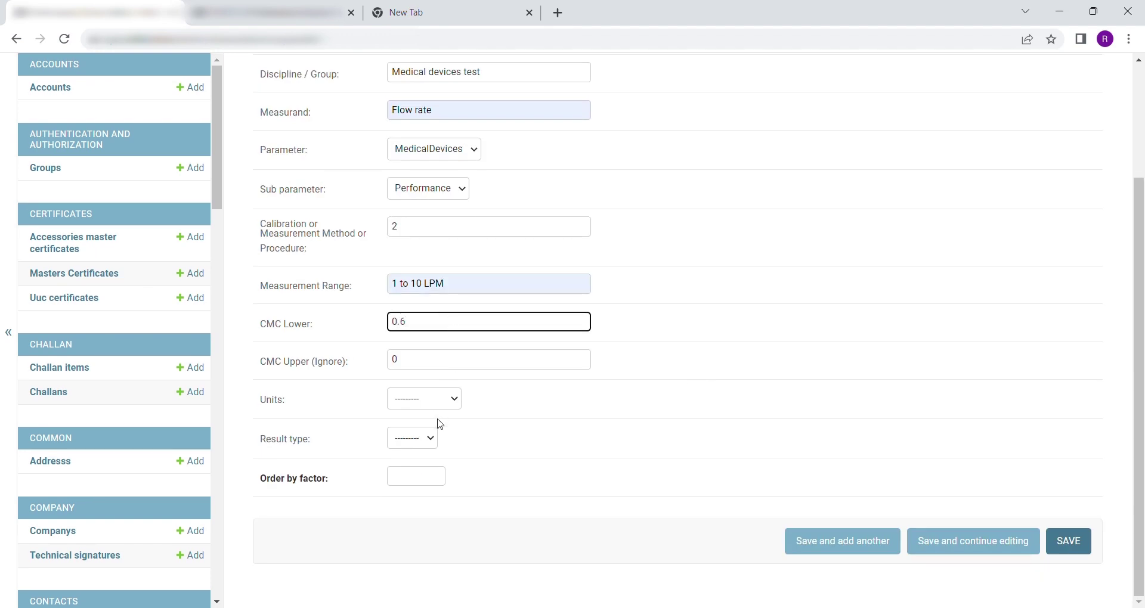
click(426, 404)
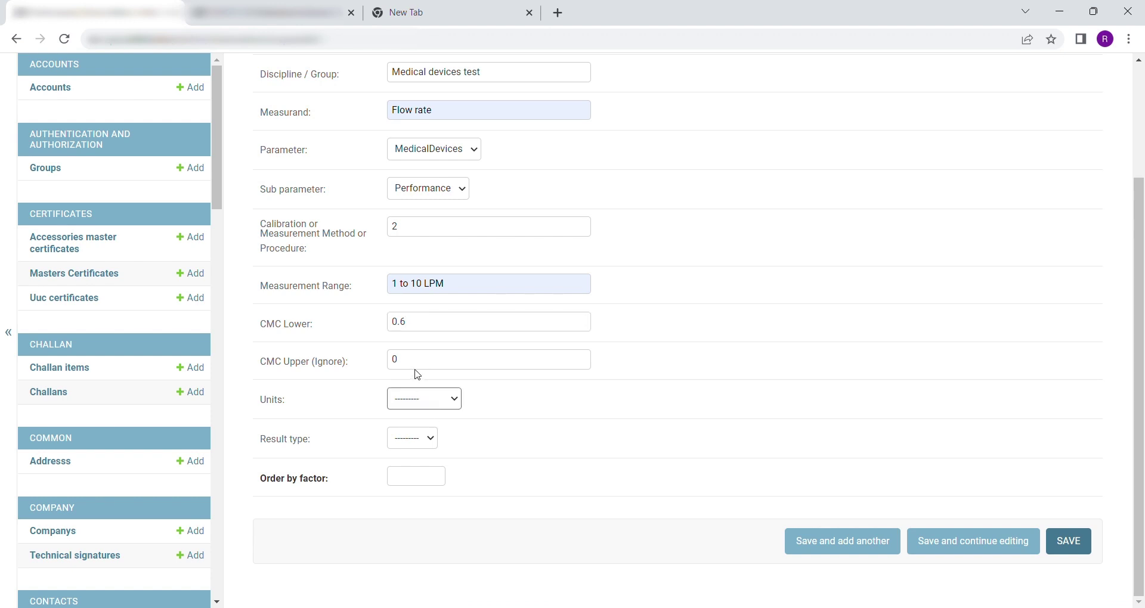
key(Down)
key(Down)
click(414, 445)
key(Down)
click(421, 484)
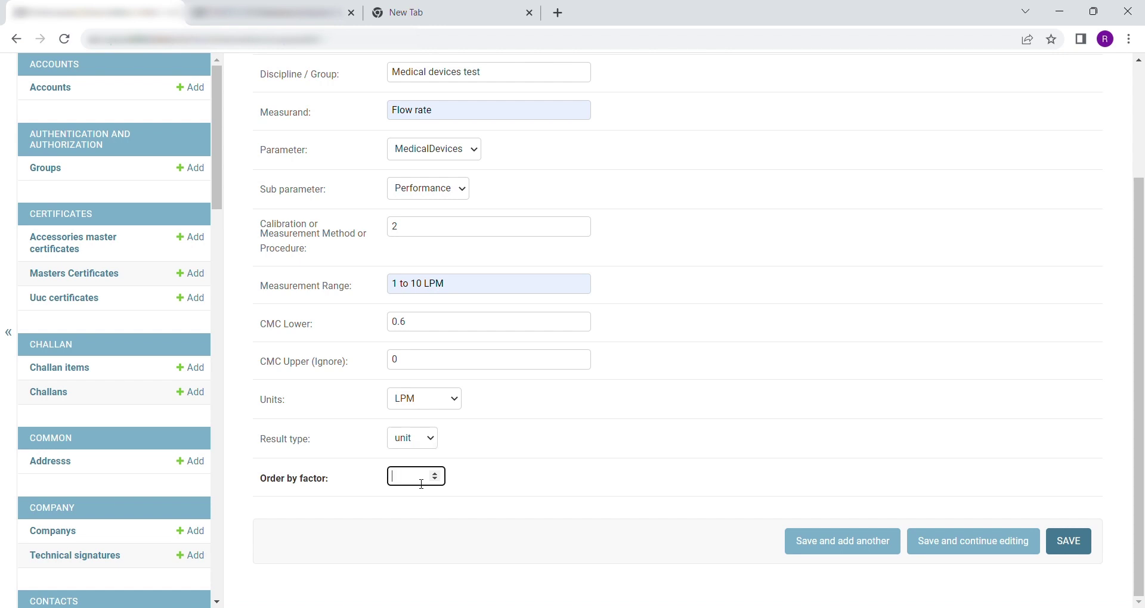
click(1067, 542)
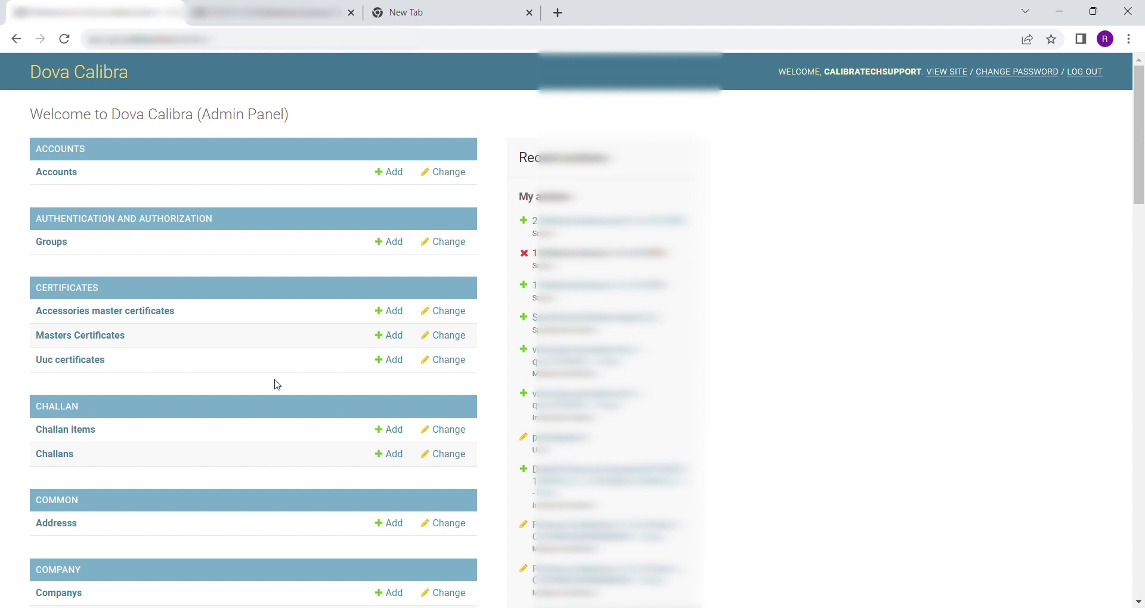
- Go to the Procedureguides list and start a new procedure guide
scroll(276, 384, down, 7)
scroll(276, 383, down, 12)
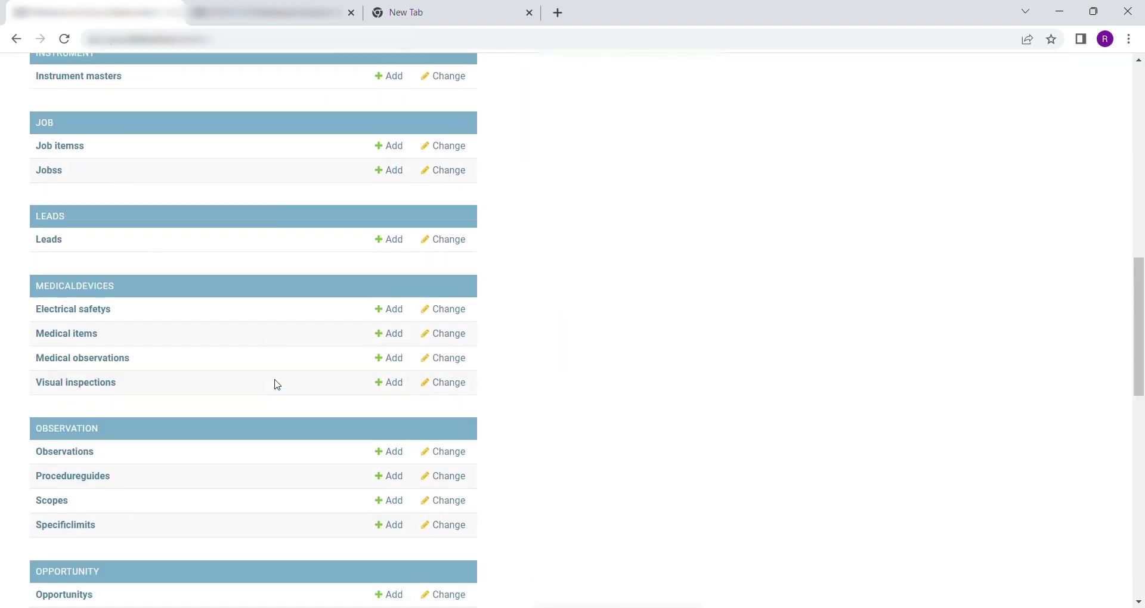
scroll(277, 384, down, 5)
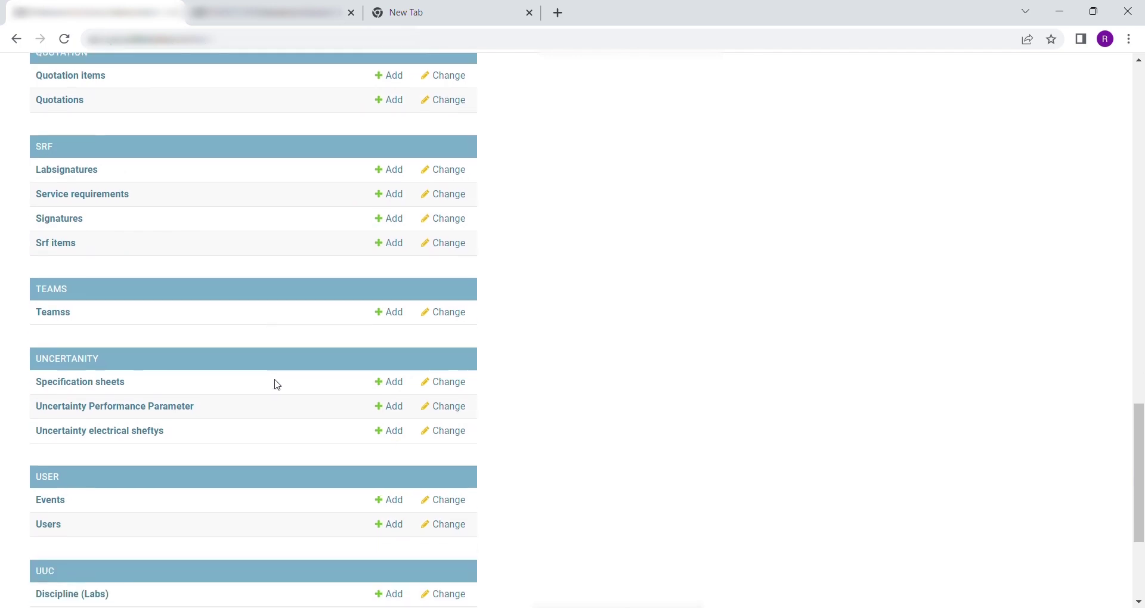
scroll(277, 384, up, 4)
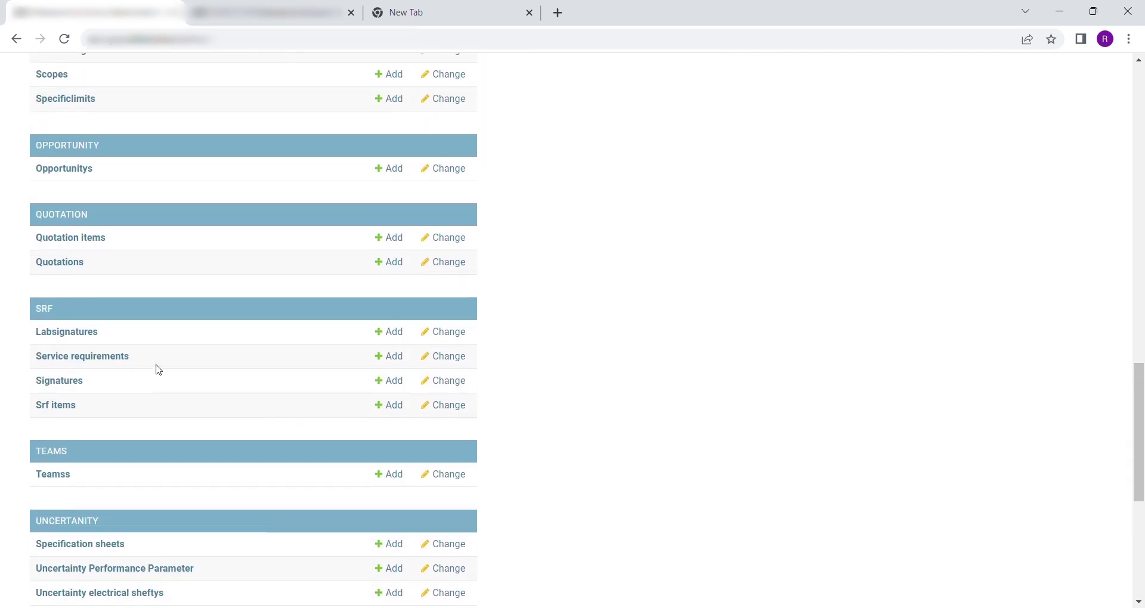
scroll(156, 367, up, 3)
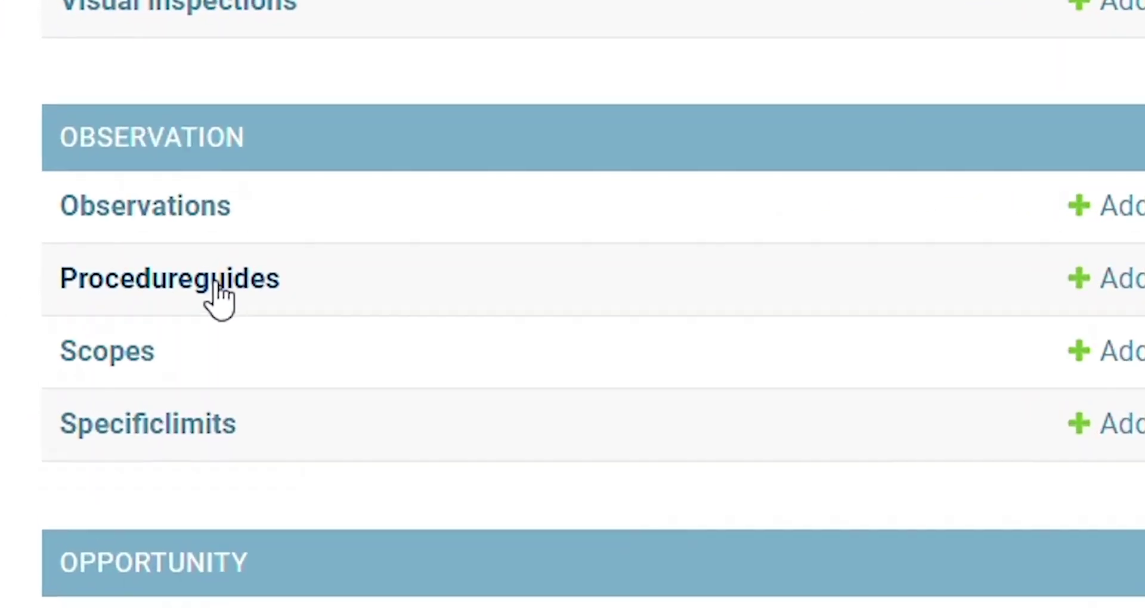
click(262, 322)
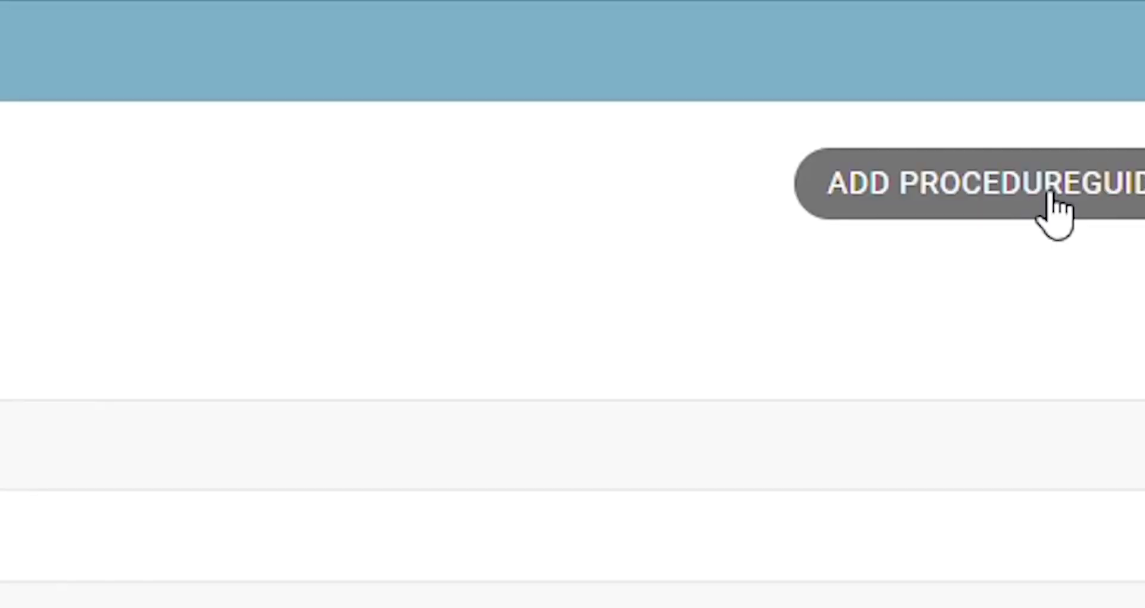
click(1050, 209)
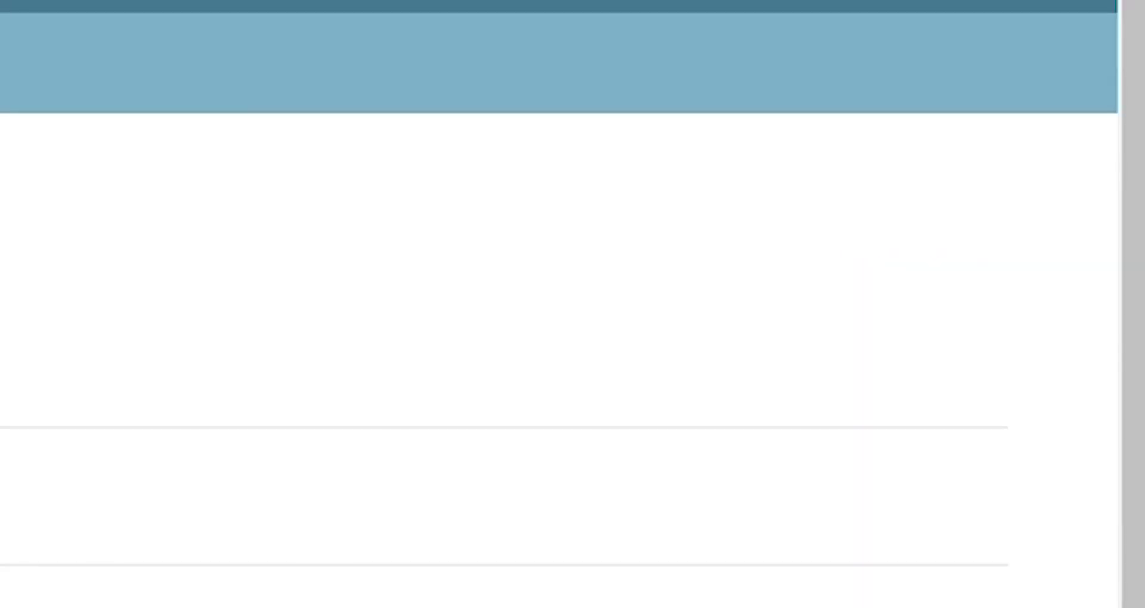
- Enter 'vital sign simulator test', CP/E/S/07, ISO/001, 23 and 60%, then save the guide
click(536, 198)
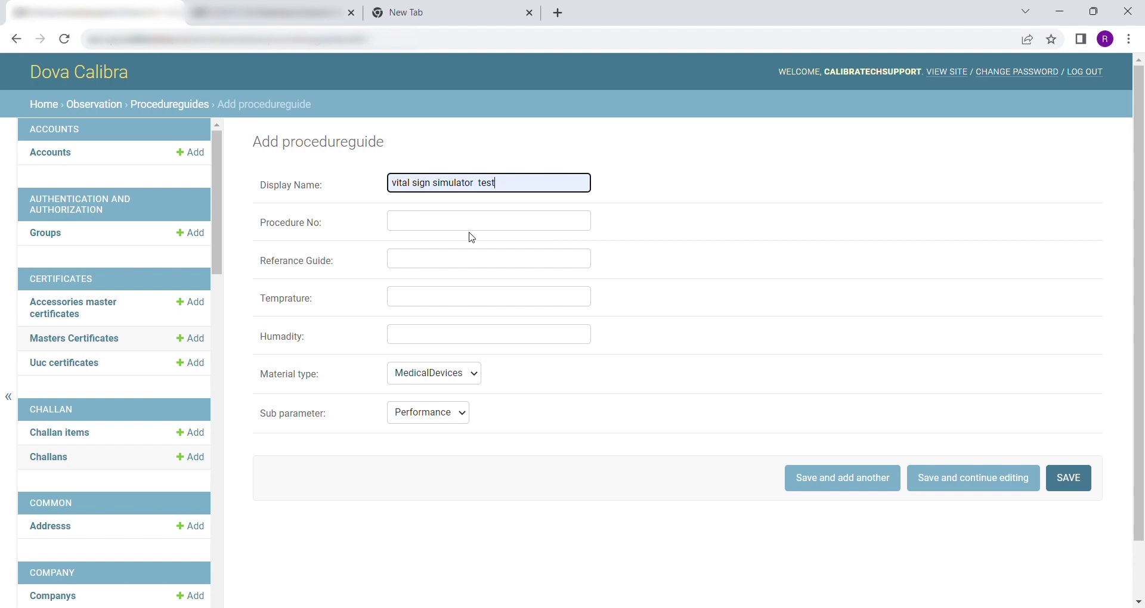
click(443, 231)
text(CP/E/S/06,08,M-01,03)
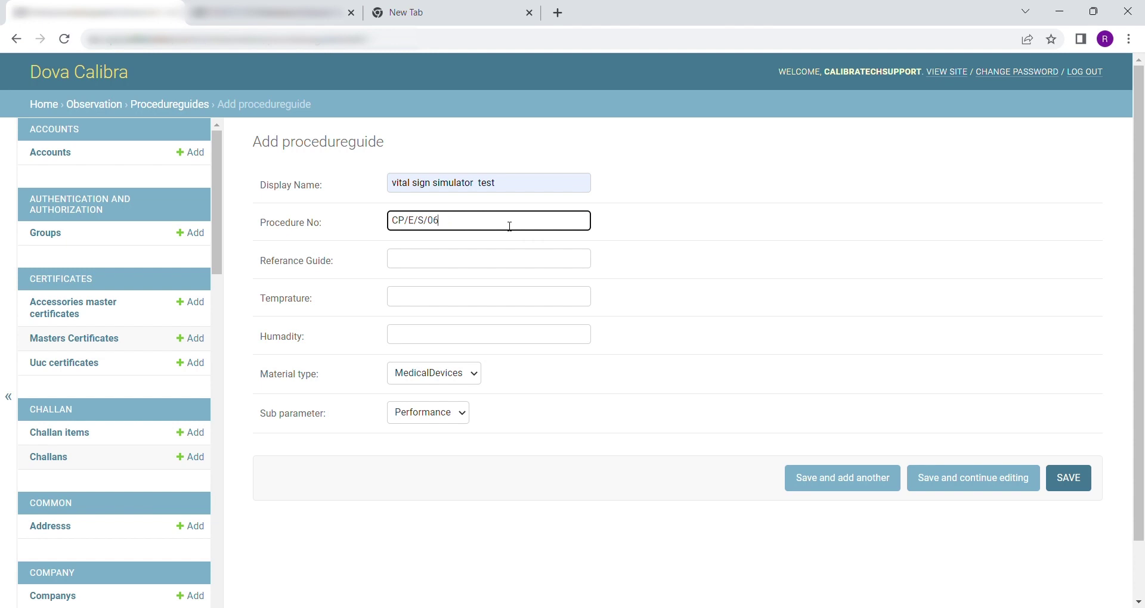
click(457, 266)
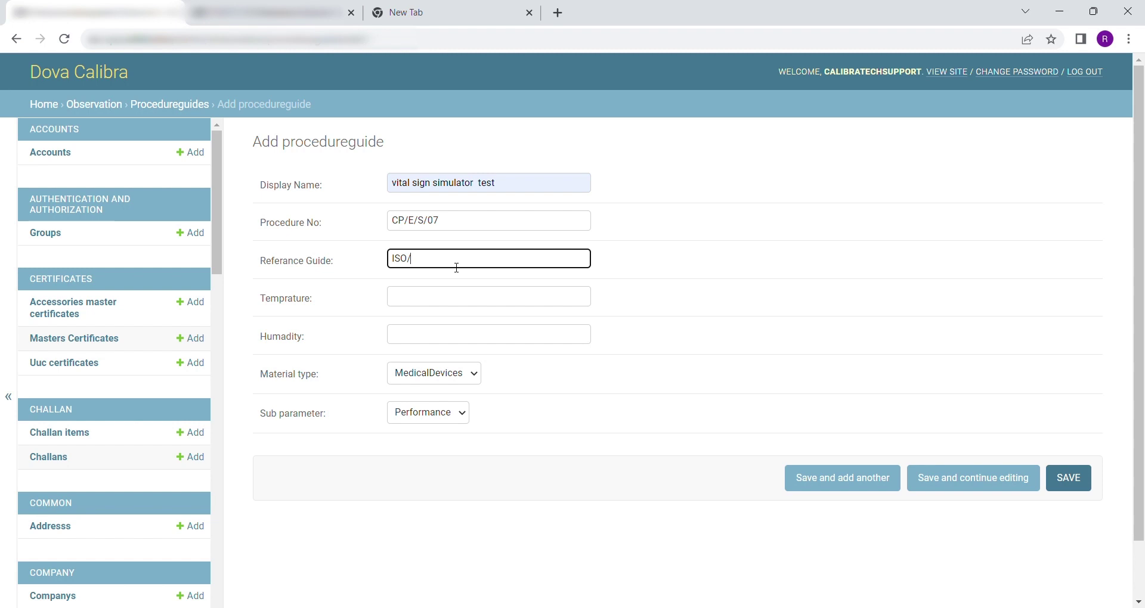
click(416, 306)
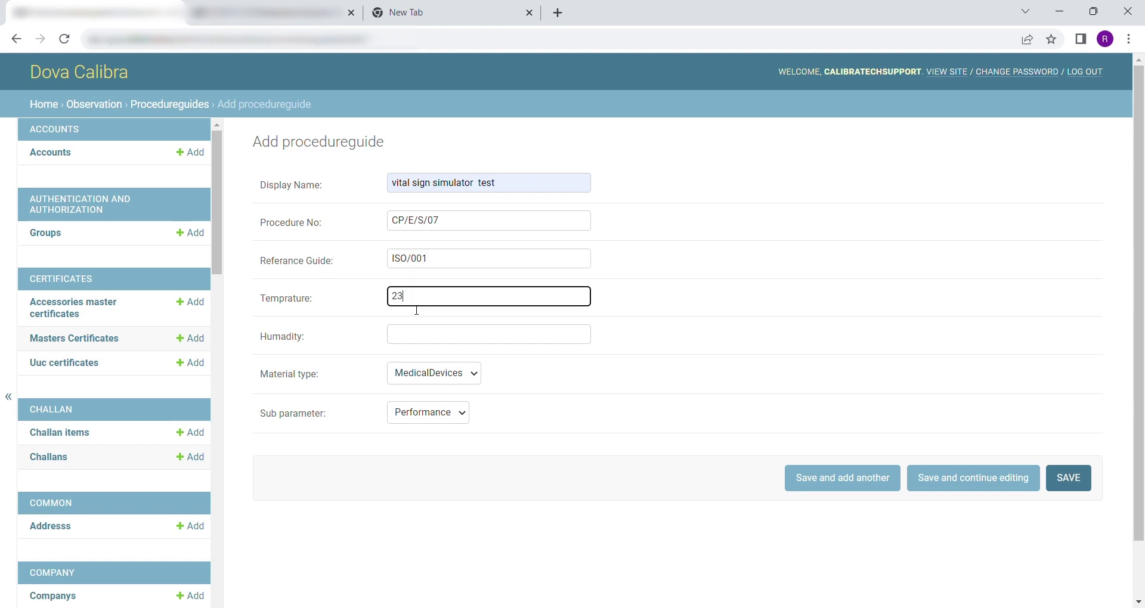
click(421, 337)
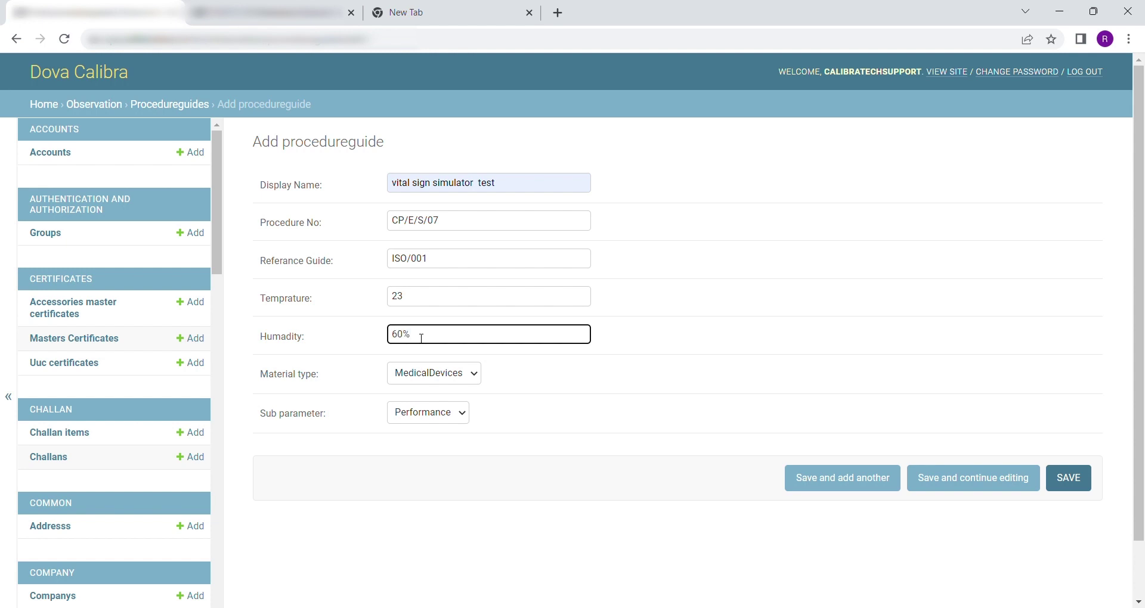
click(1090, 488)
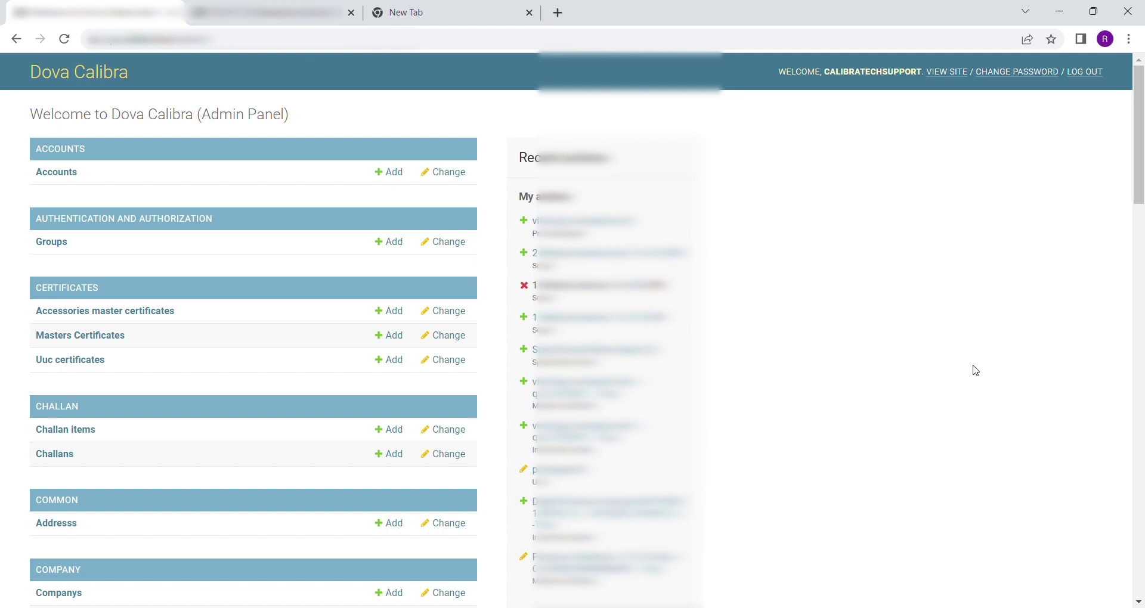
- Scroll down to the UUC section and add a new UUC Setting
scroll(975, 370, down, 9)
scroll(975, 370, up, 9)
scroll(975, 370, down, 12)
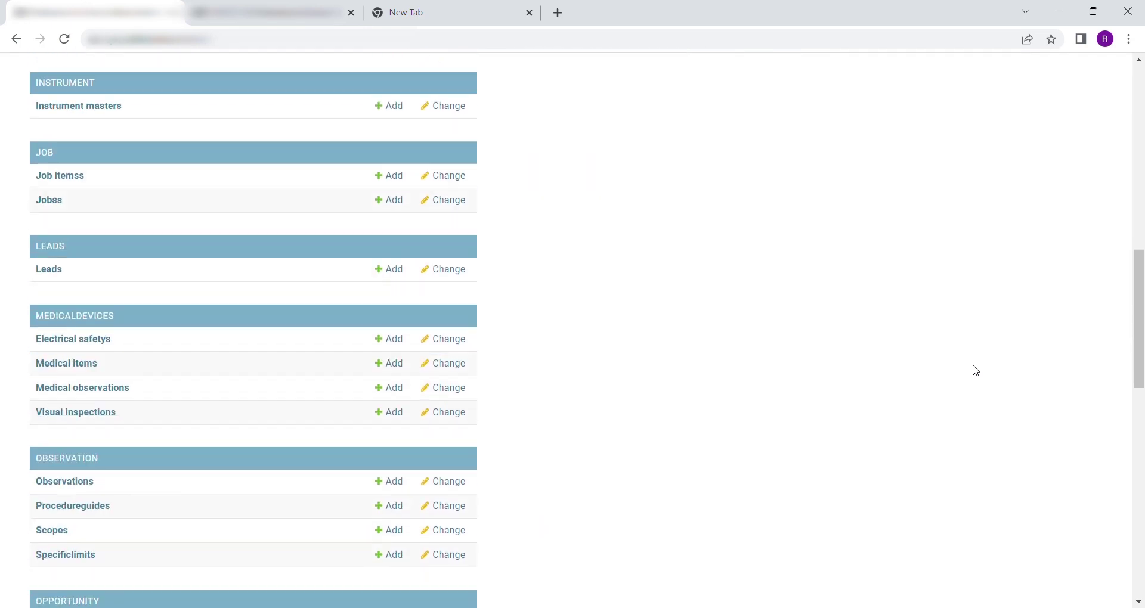
scroll(975, 370, down, 12)
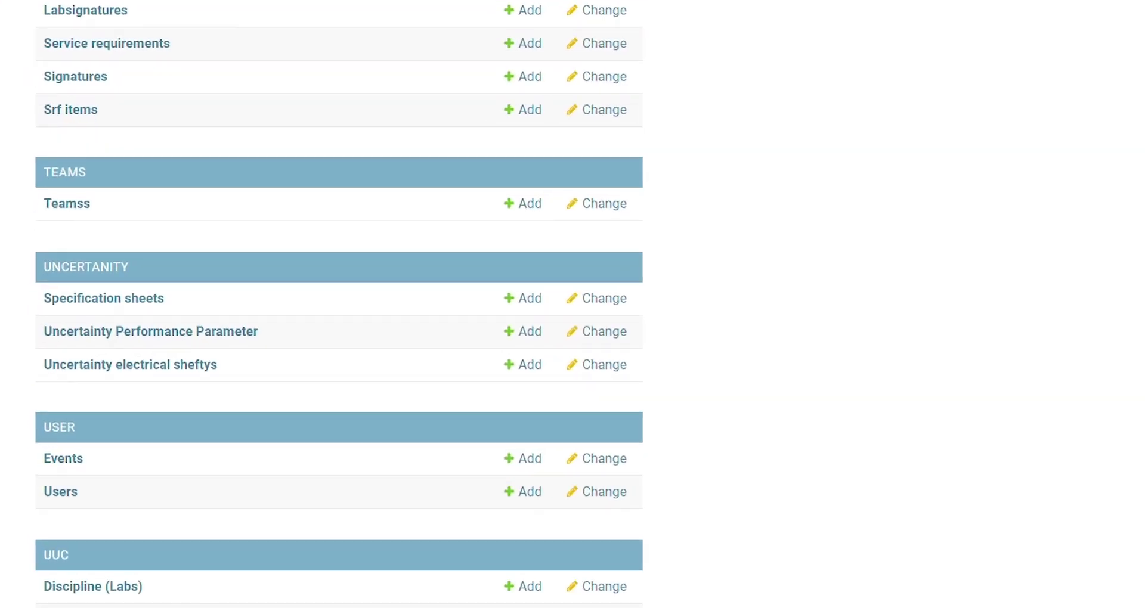
scroll(339, 382, down, 5)
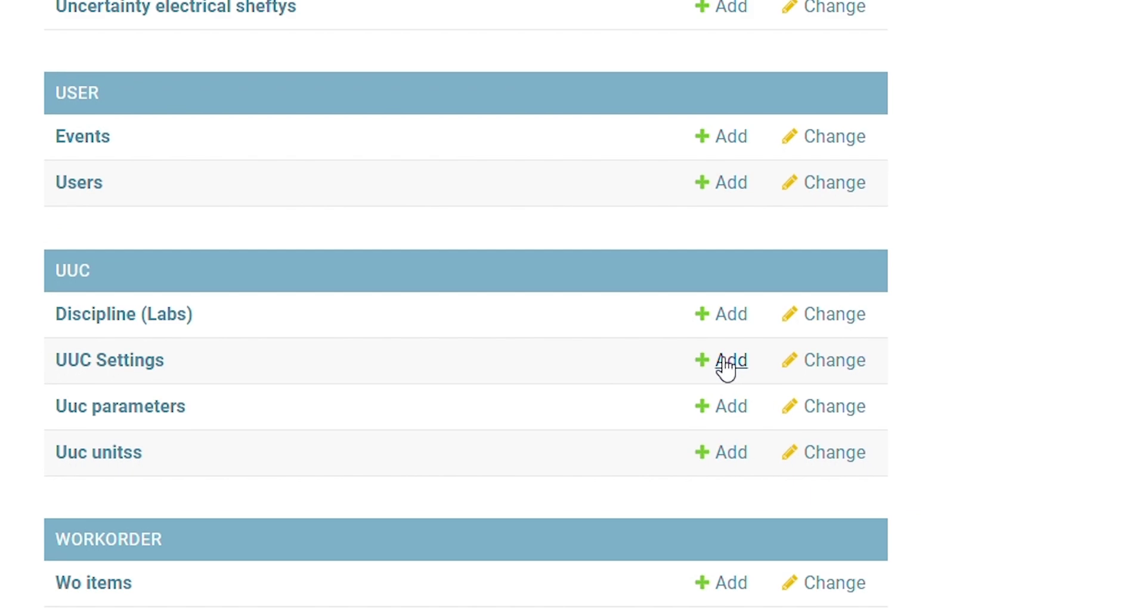
click(730, 361)
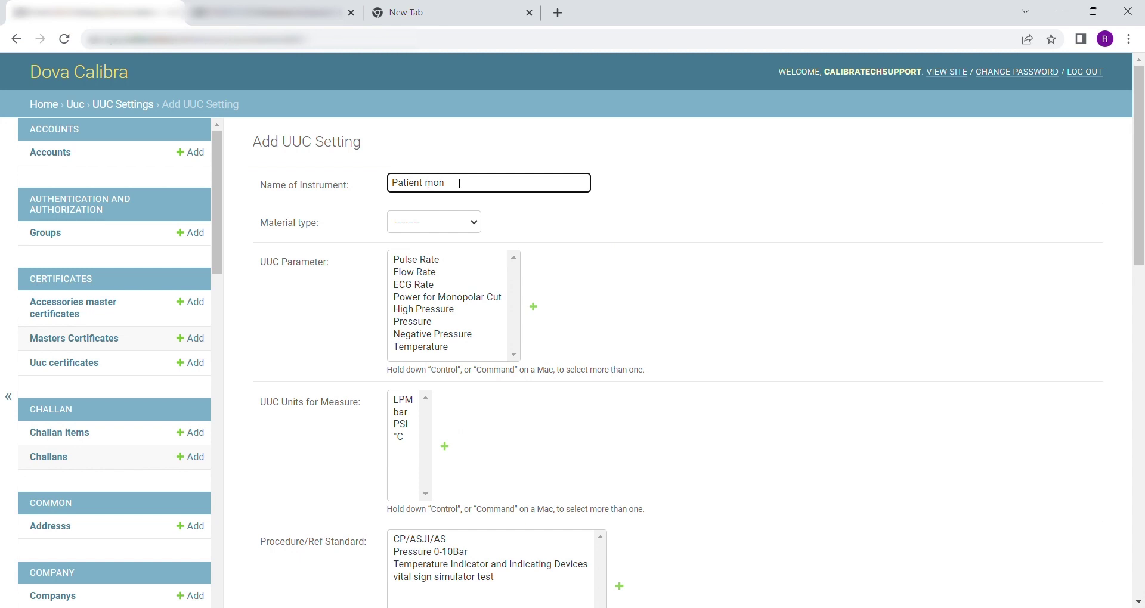
- Set material type MedicalDevices, UUC parameters Flow Rate and ECG Rate, and units LPM
key(Tab)
key(Down)
click(425, 274)
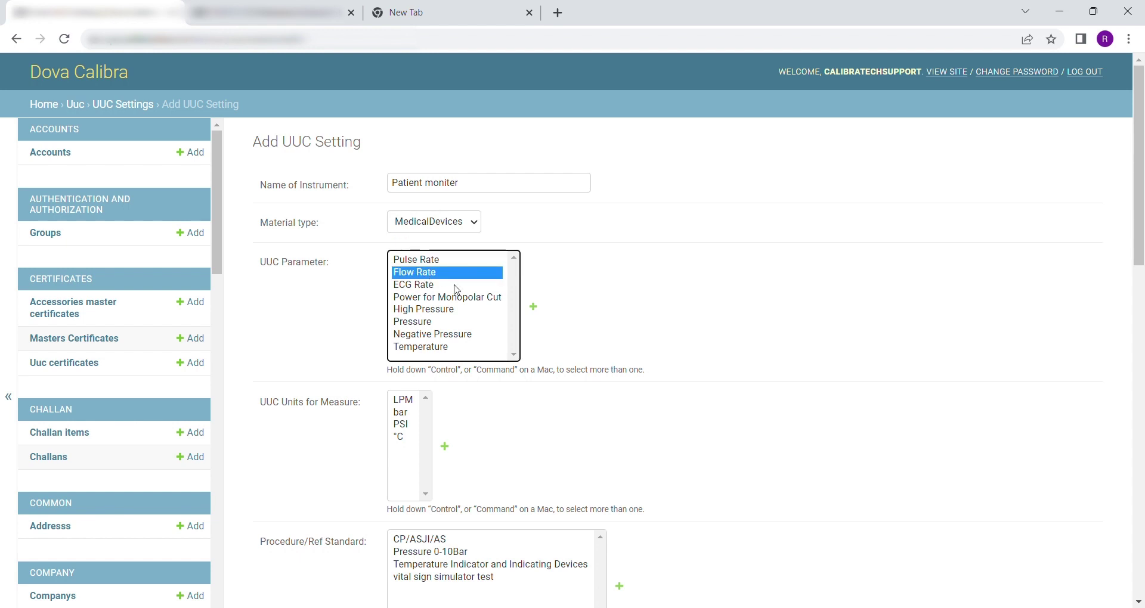
ctrl+click(442, 286)
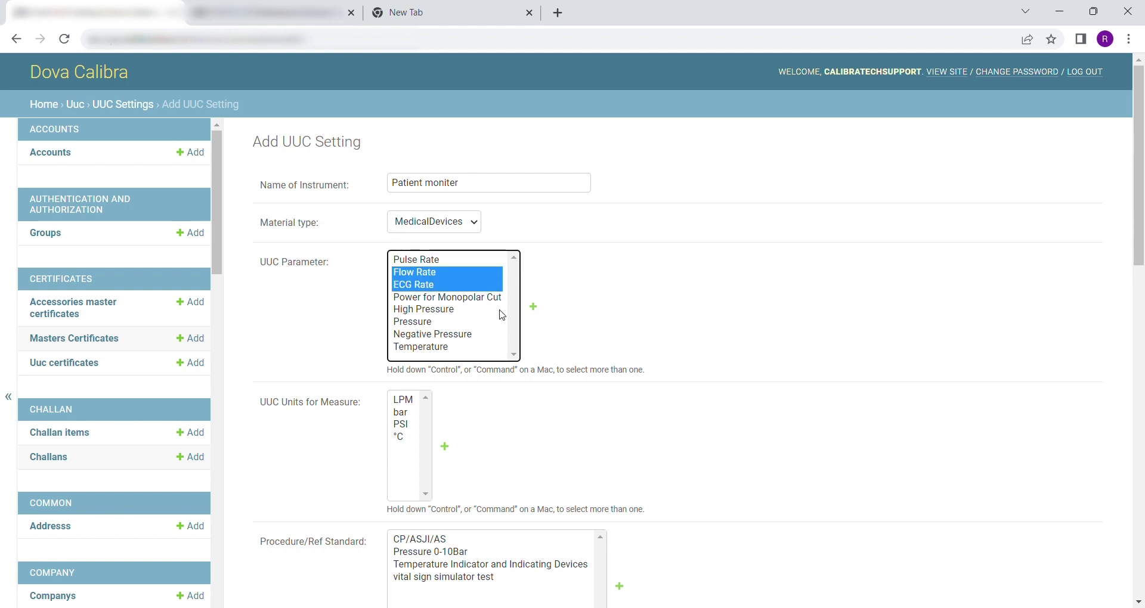
click(403, 400)
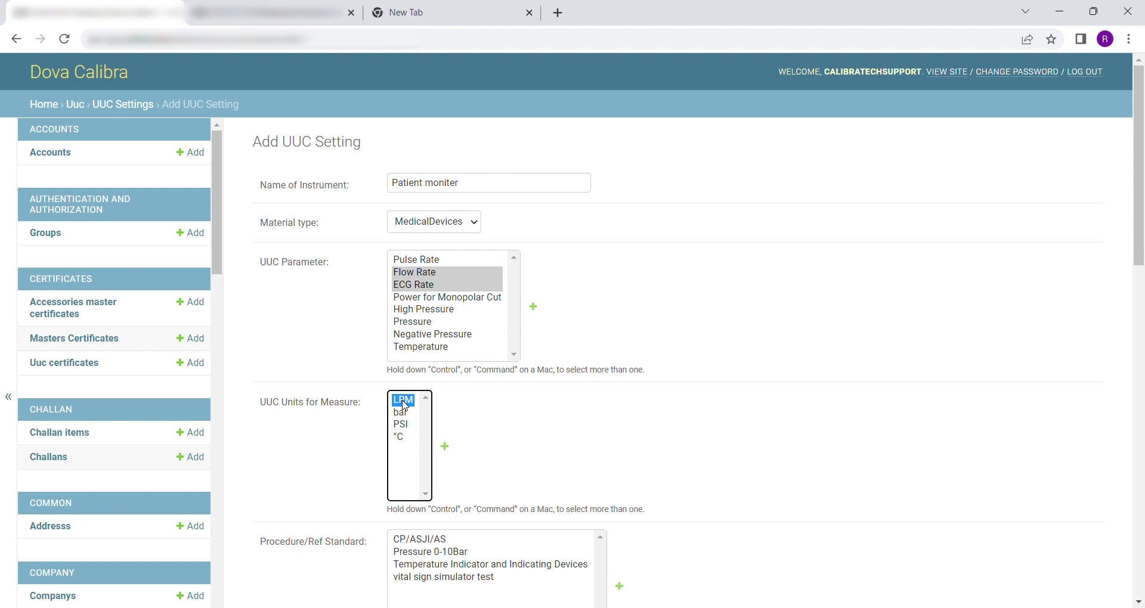
scroll(528, 430, down, 3)
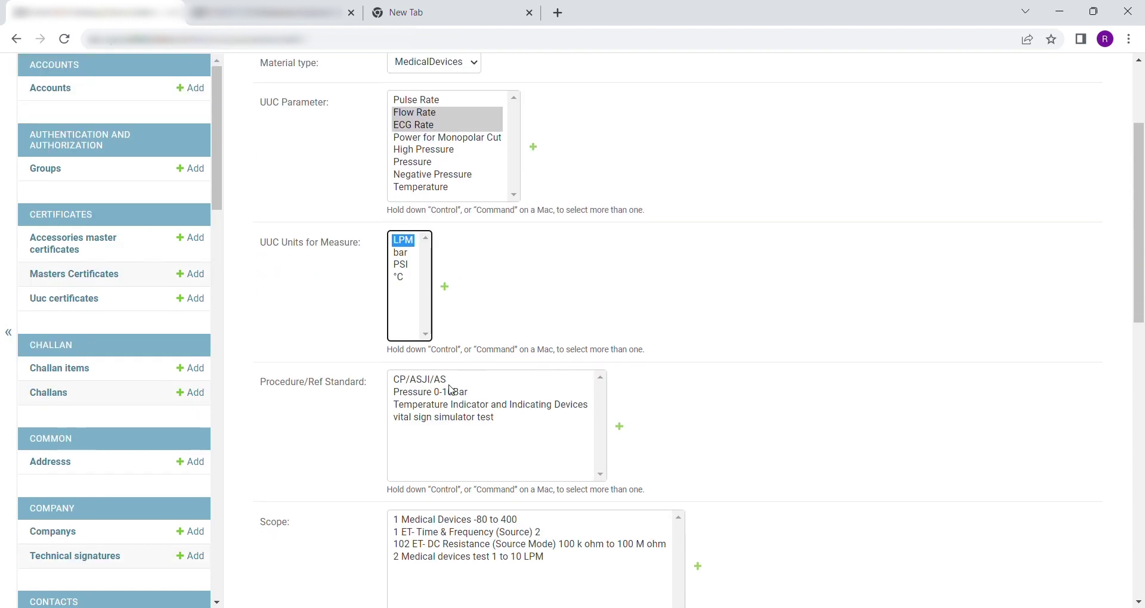
- Choose procedure 'vital sign simulator test', scope 'Medical devices test 1 to 10 LPM' and a master instrument
click(465, 418)
scroll(804, 368, down, 3)
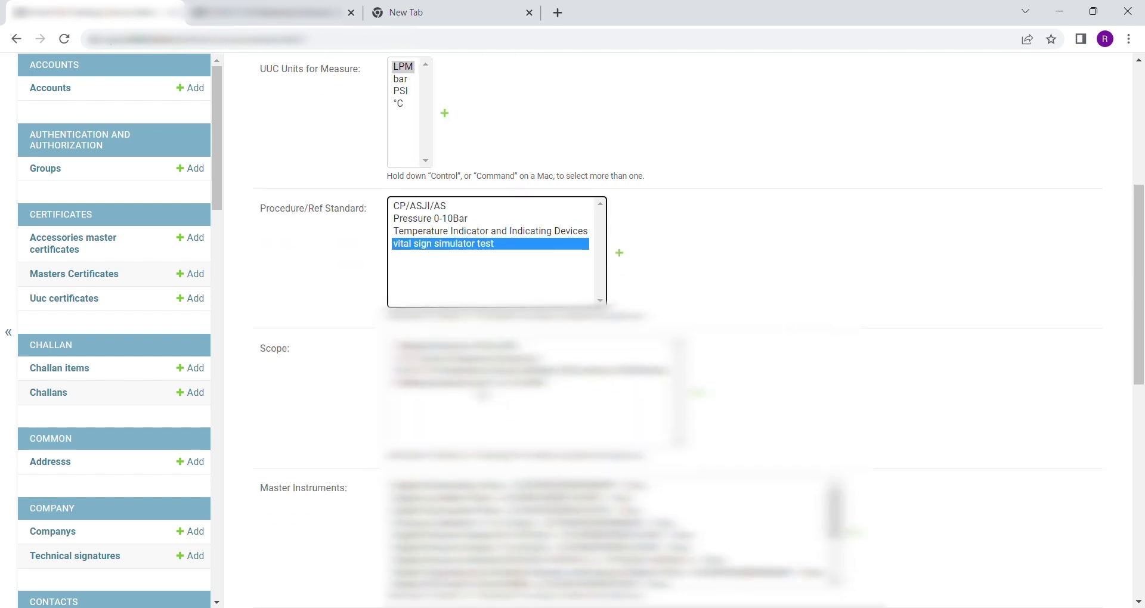
click(471, 382)
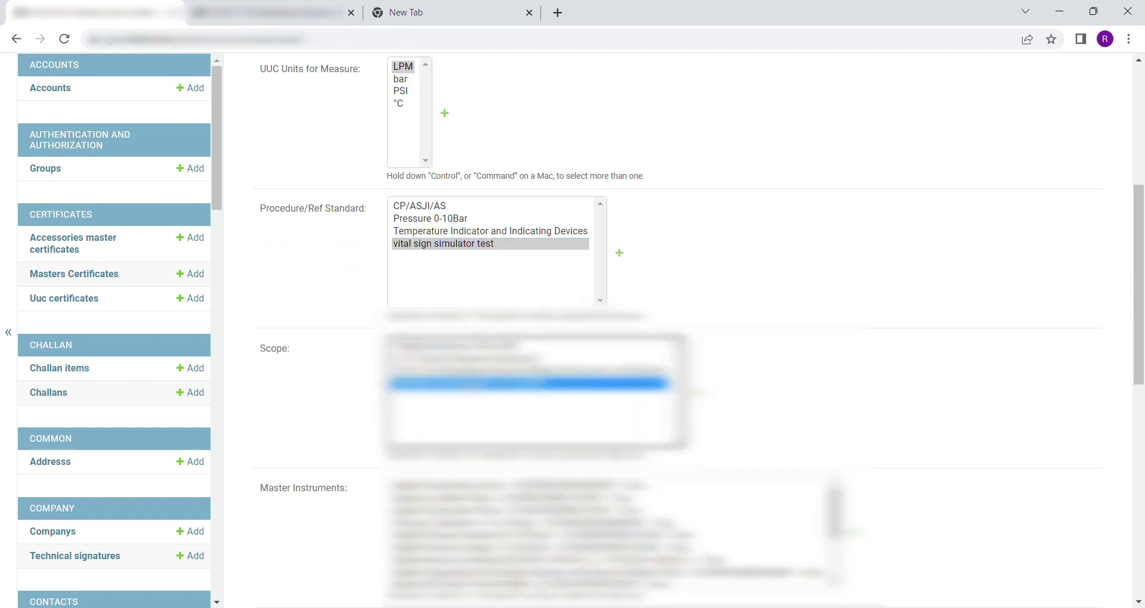
scroll(897, 333, down, 3)
drag(834, 337, 835, 385)
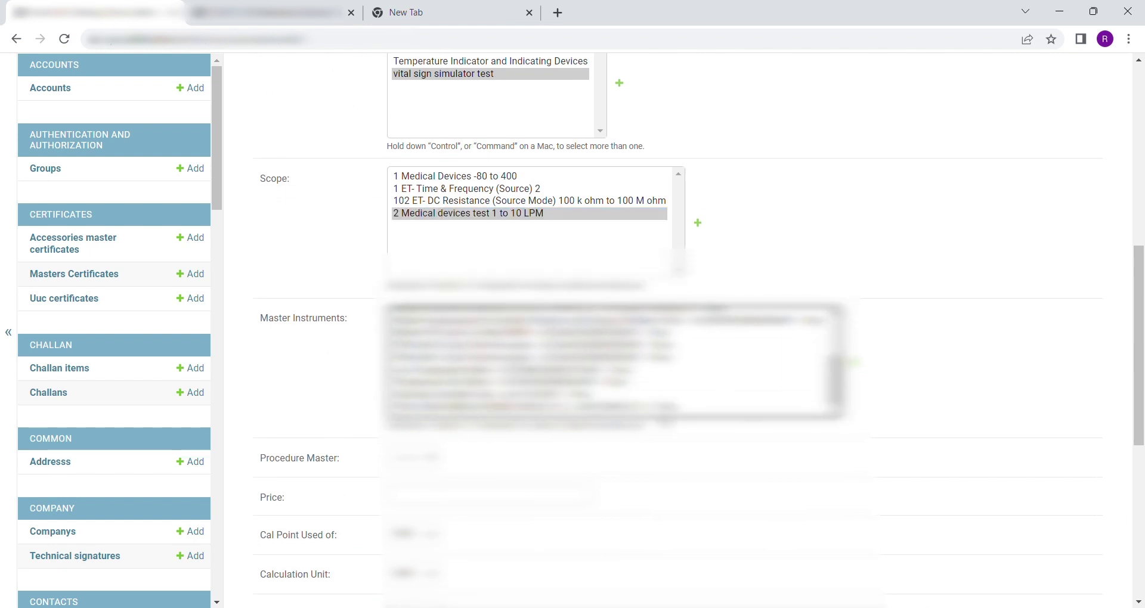
click(594, 397)
scroll(760, 521, down, 1)
scroll(760, 521, down, 1)
- Choose the procedure master, review Mode and Uuc type, tick Active and save
click(417, 322)
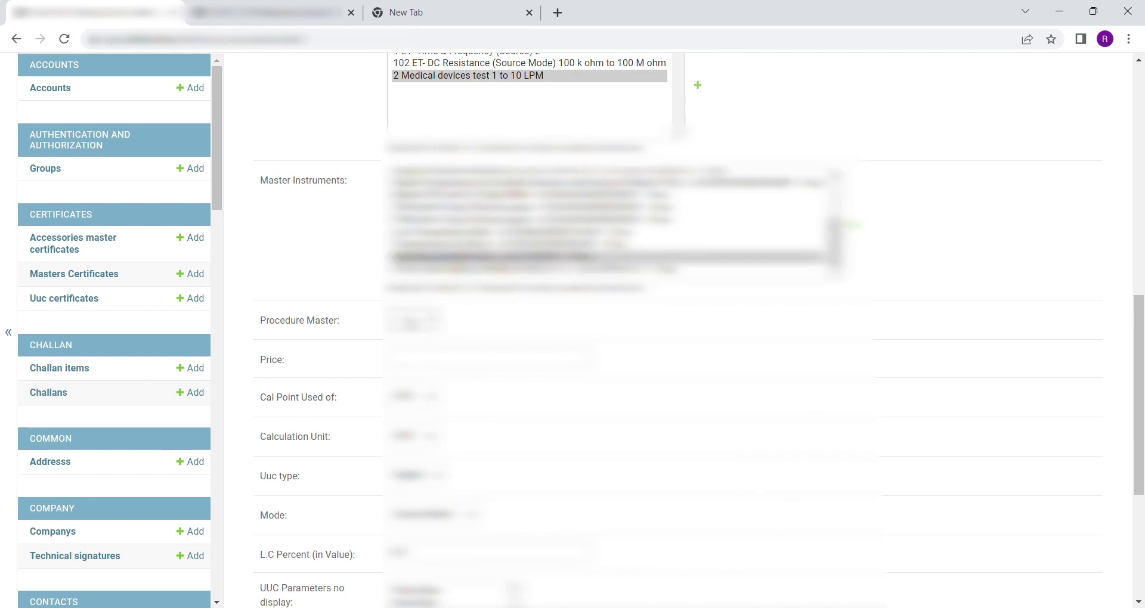
scroll(587, 391, down, 2)
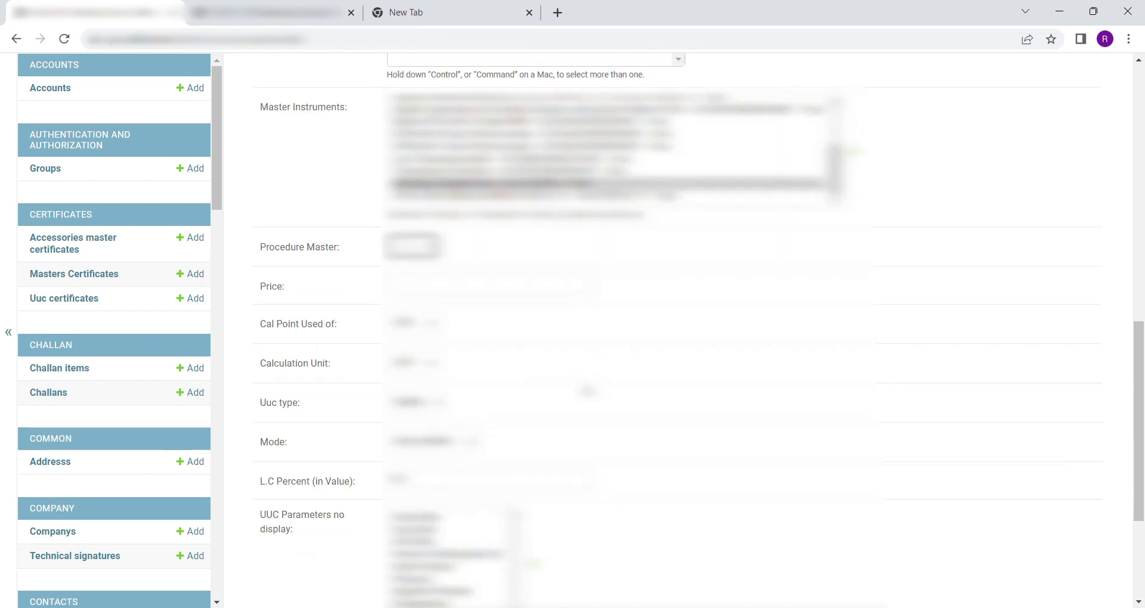
scroll(477, 381, down, 1)
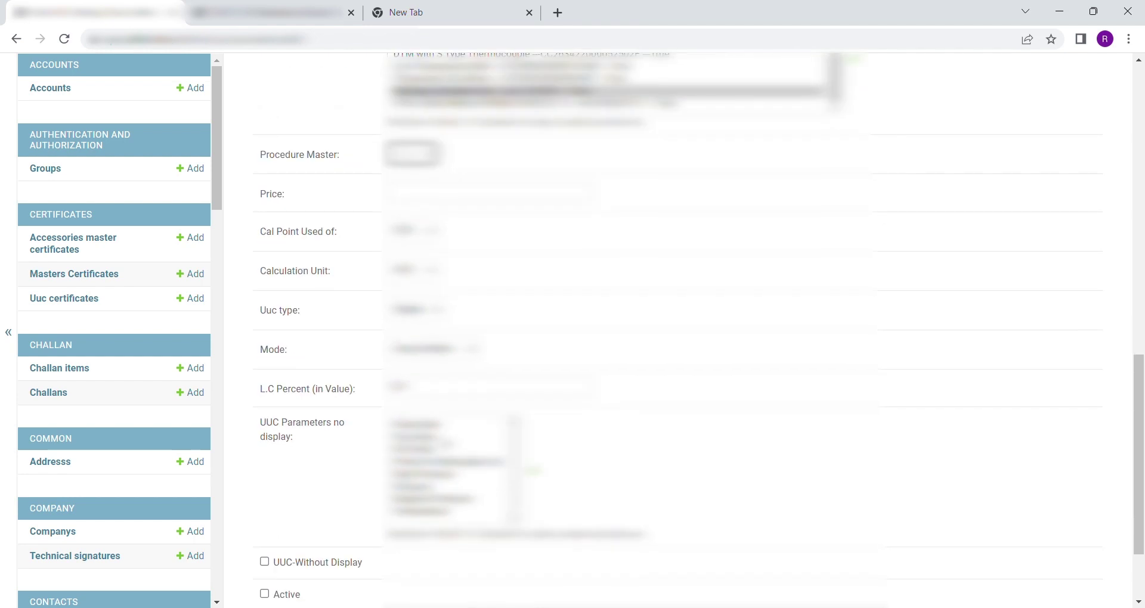
click(450, 355)
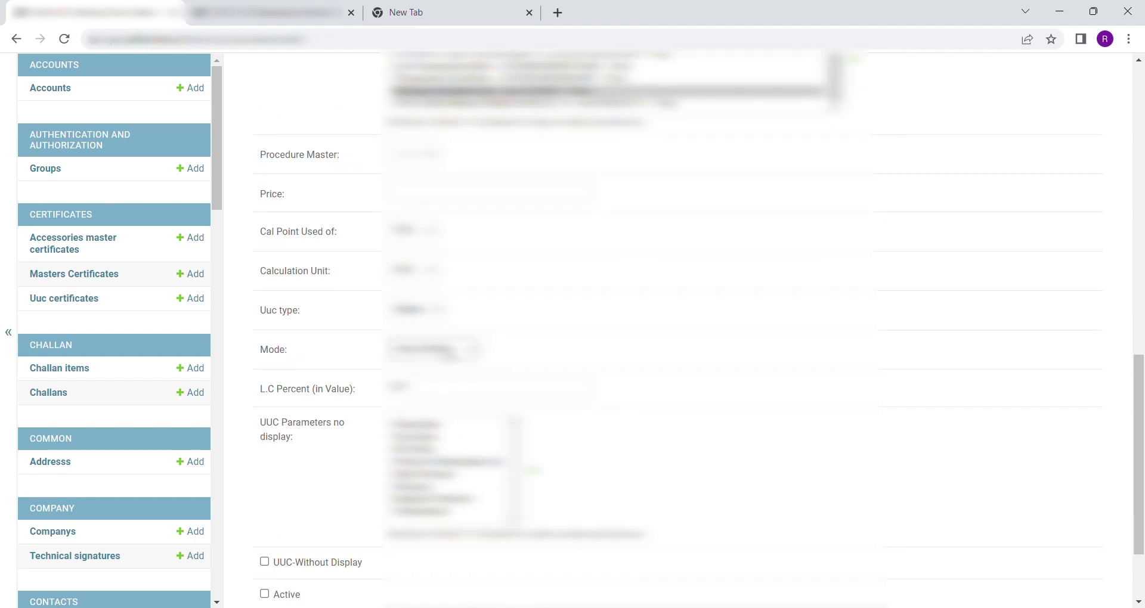
key(shift+Tab)
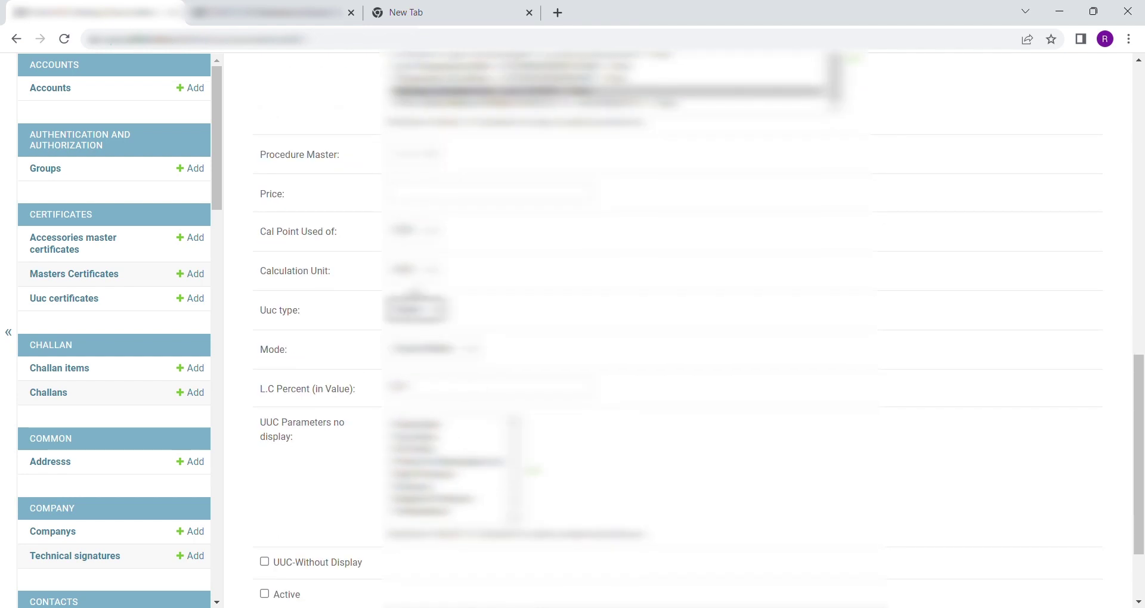
scroll(566, 346, down, 2)
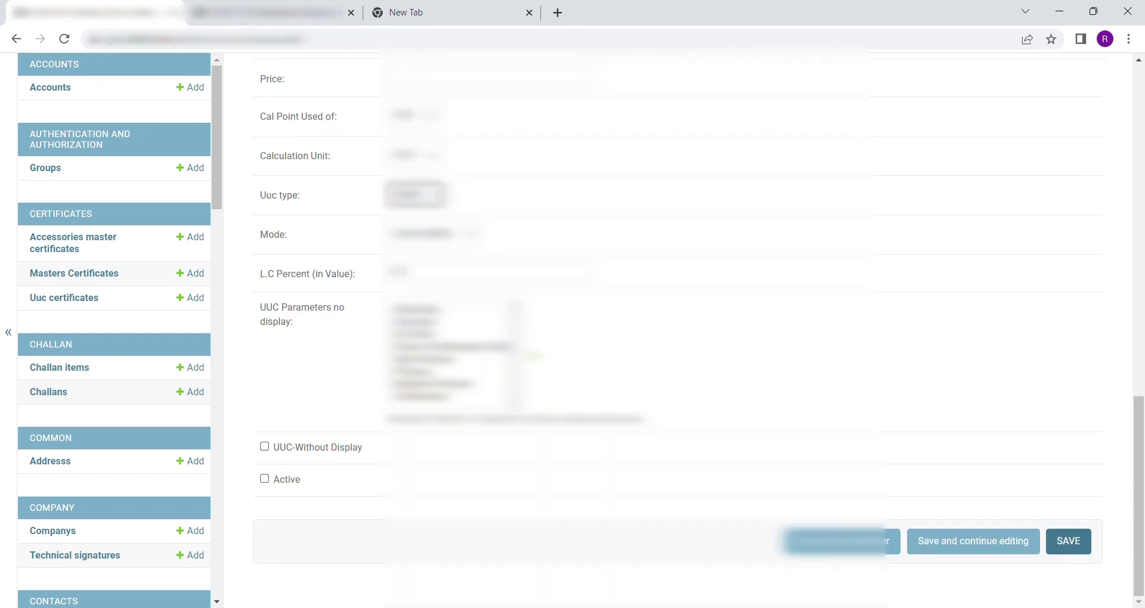
click(264, 479)
click(1073, 547)
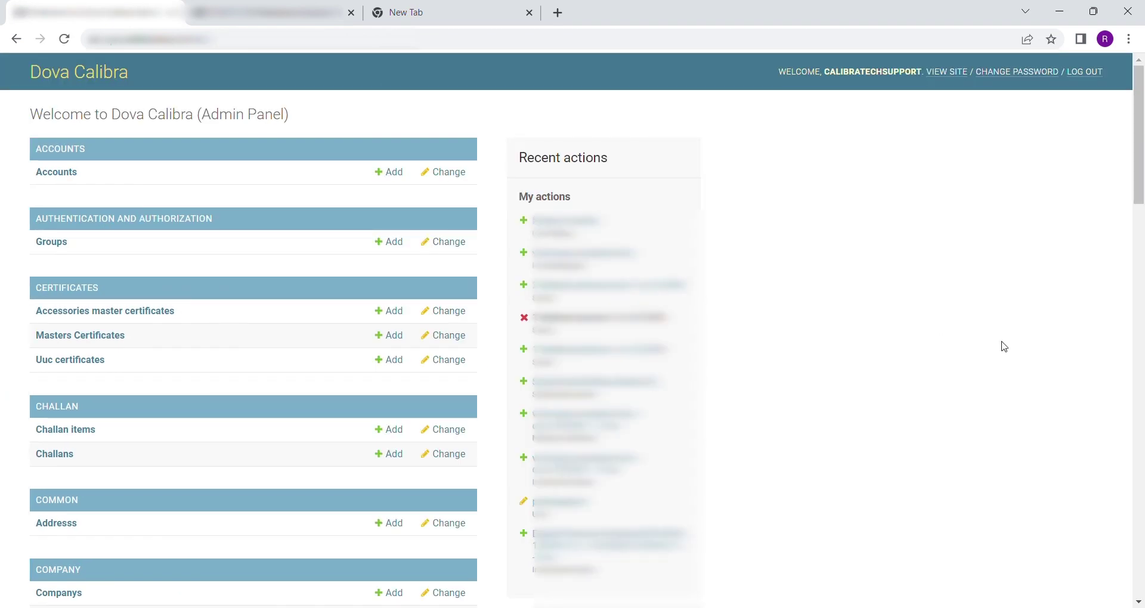
- From the Uuc parameters list, add a parameter named 'load resistance' and save it
scroll(1004, 346, down, 20)
scroll(1003, 345, down, 3)
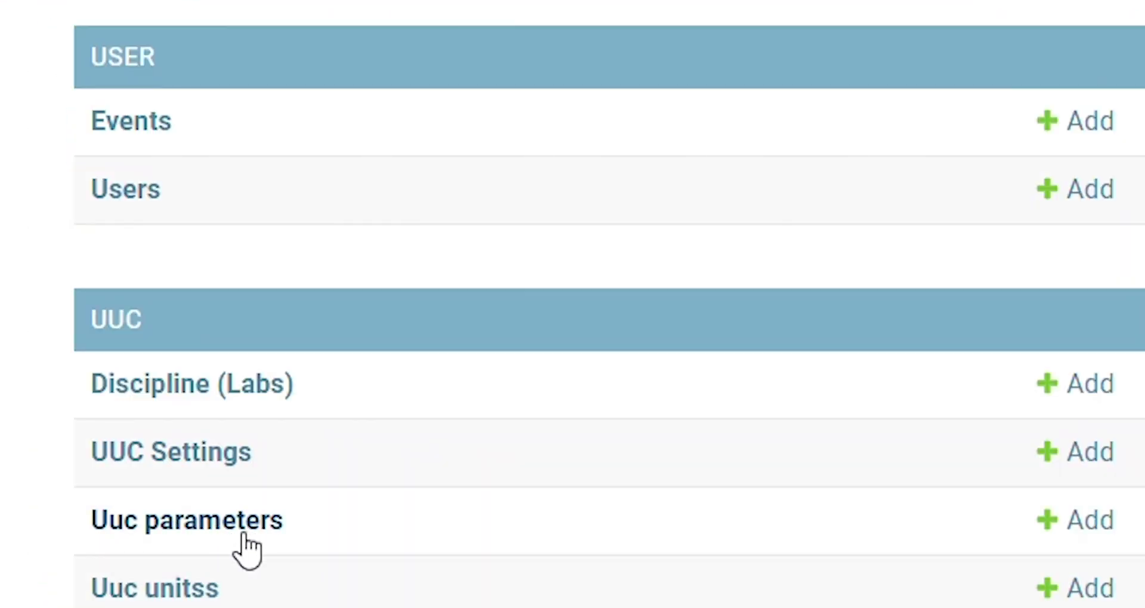
click(258, 550)
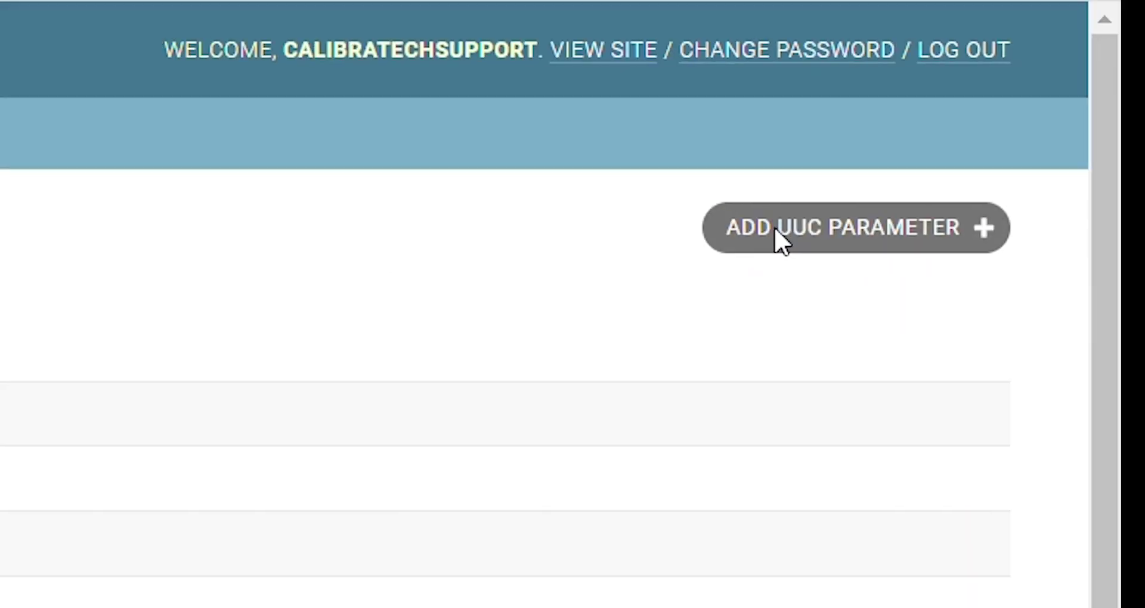
click(758, 244)
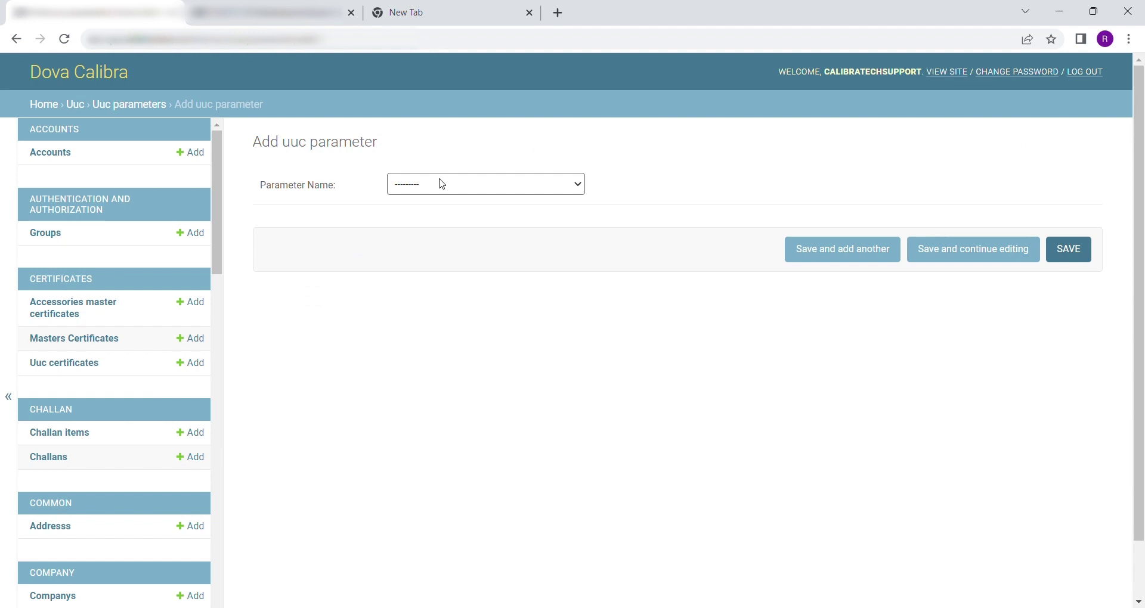
click(454, 323)
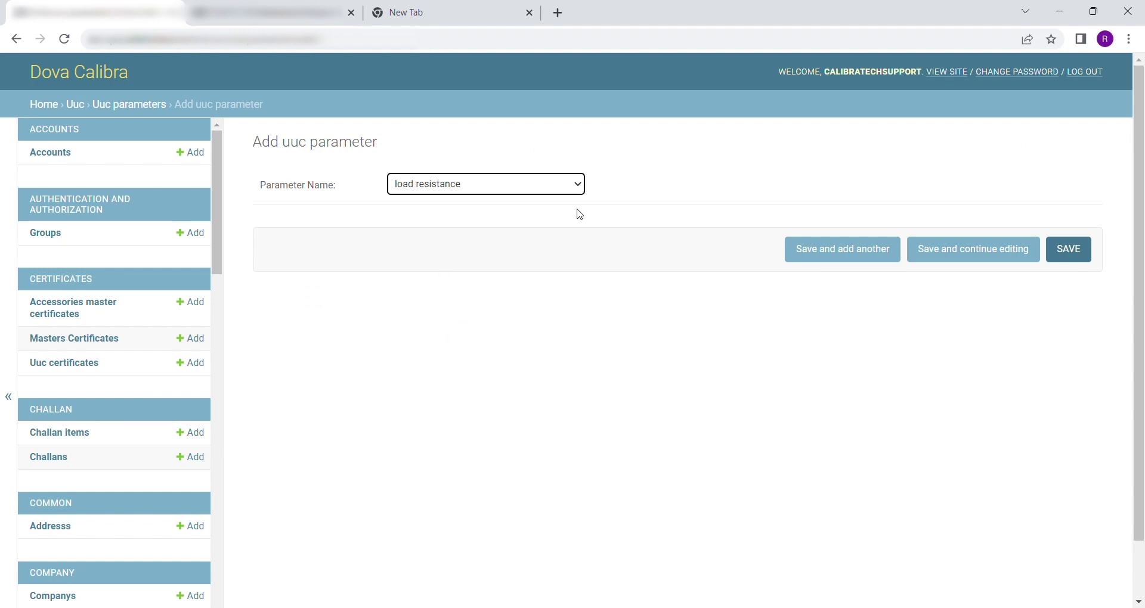
click(1068, 250)
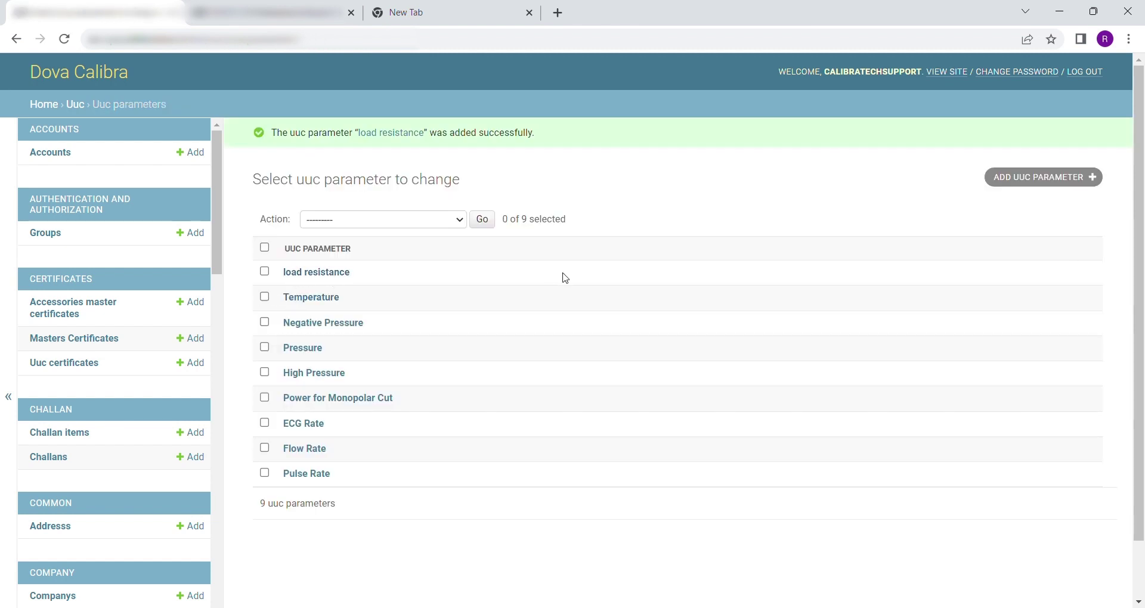
scroll(104, 498, down, 5)
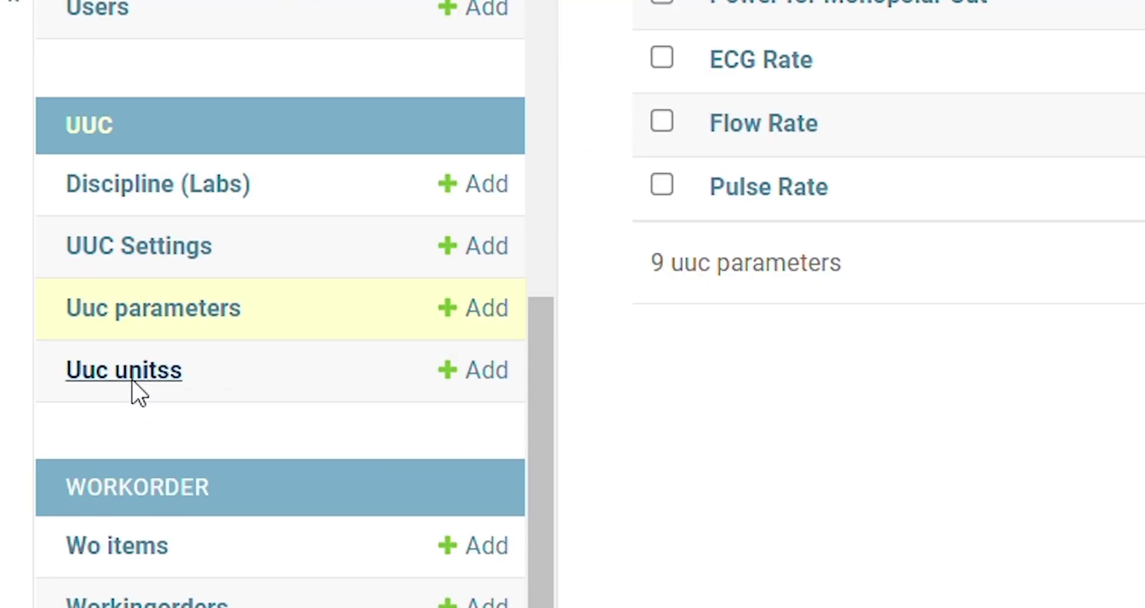
- From the Uuc units list, add a units record with parameter name 'counts' and save
click(131, 379)
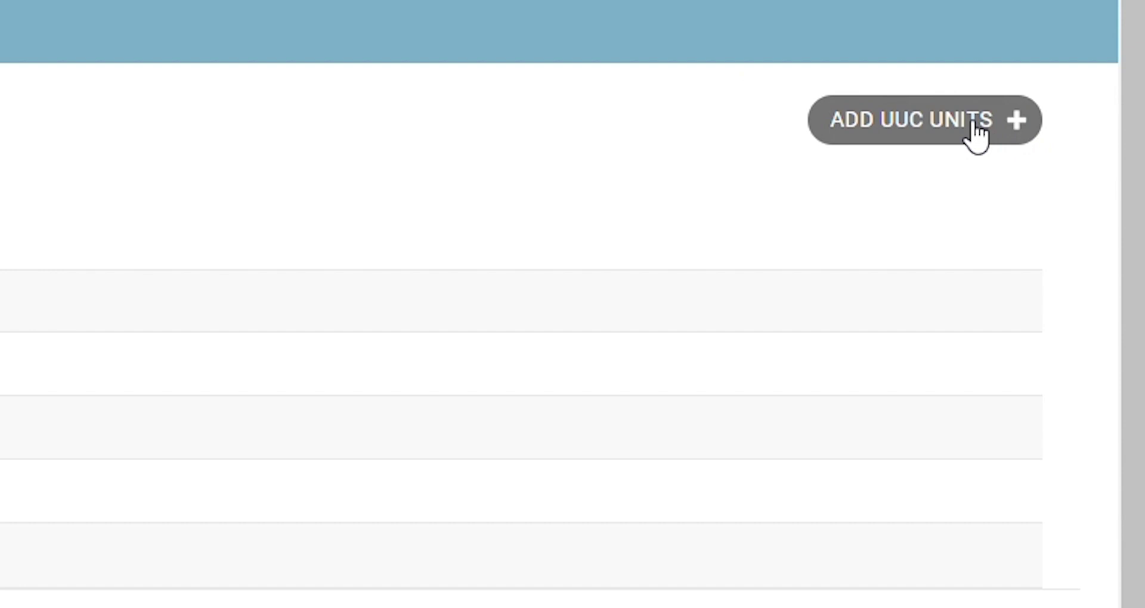
click(976, 134)
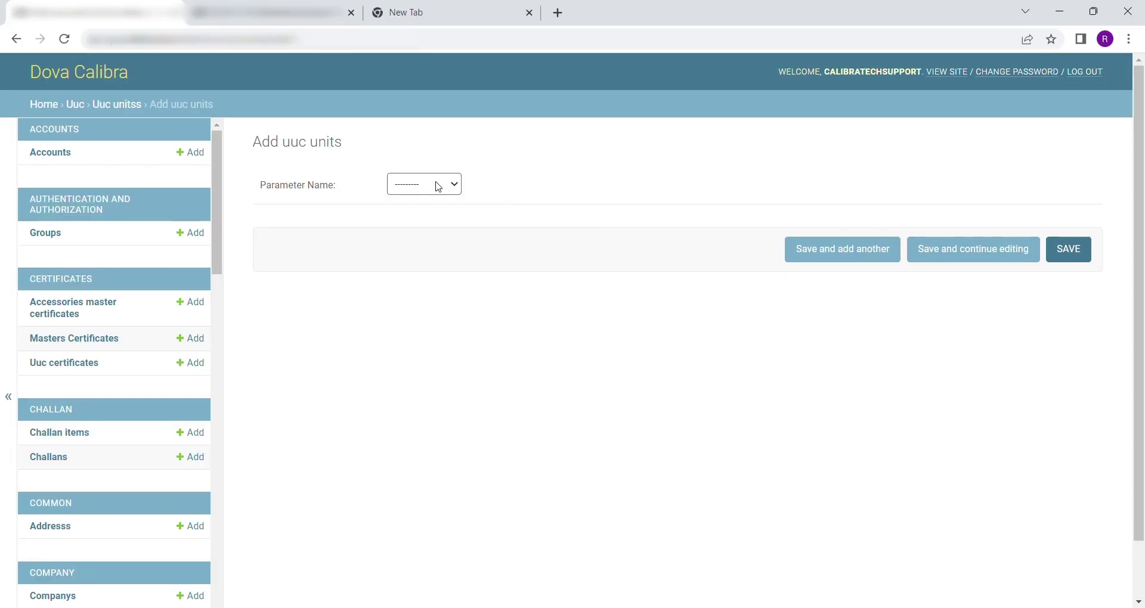
click(427, 242)
click(1076, 253)
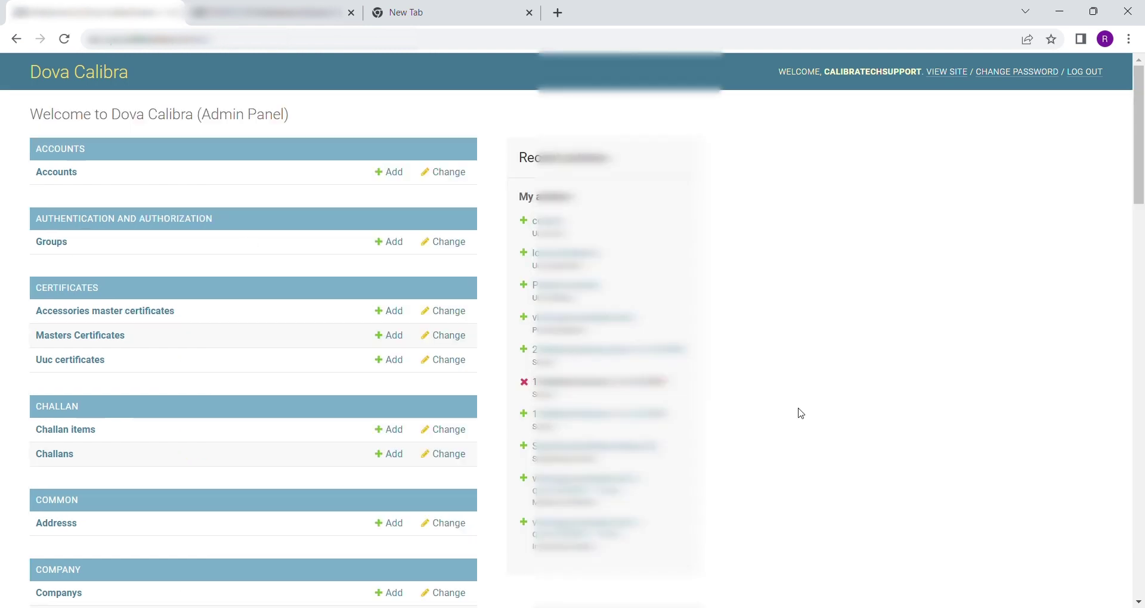
- Scroll to the Uncertainty section, add an Uncertainty Performance Parameter and list the UUC masters
scroll(800, 413, down, 2)
scroll(800, 413, down, 12)
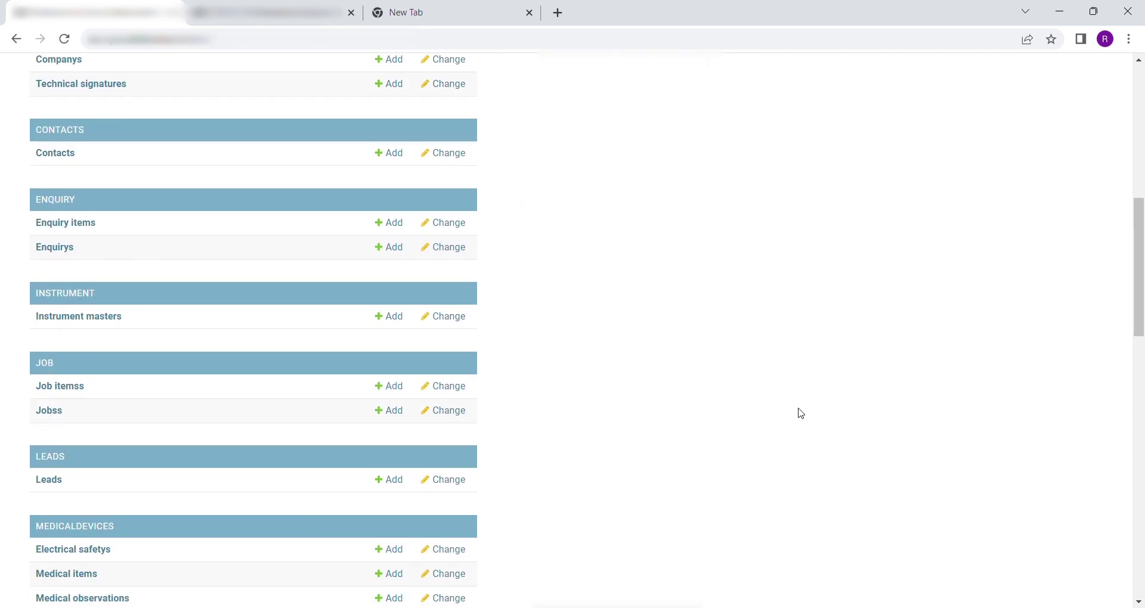
scroll(801, 413, down, 7)
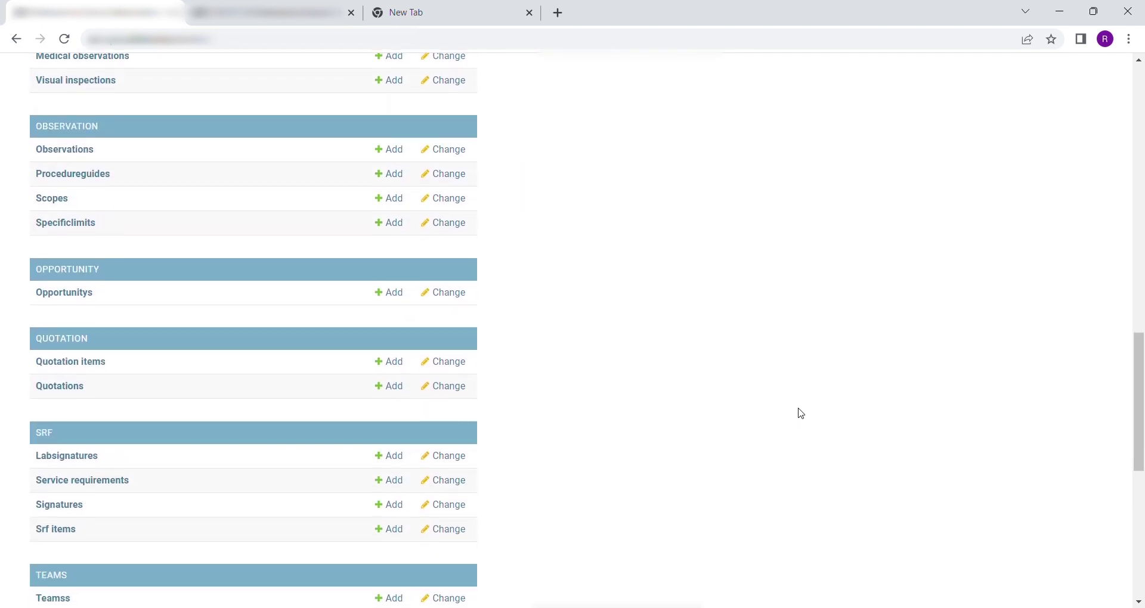
scroll(801, 413, down, 6)
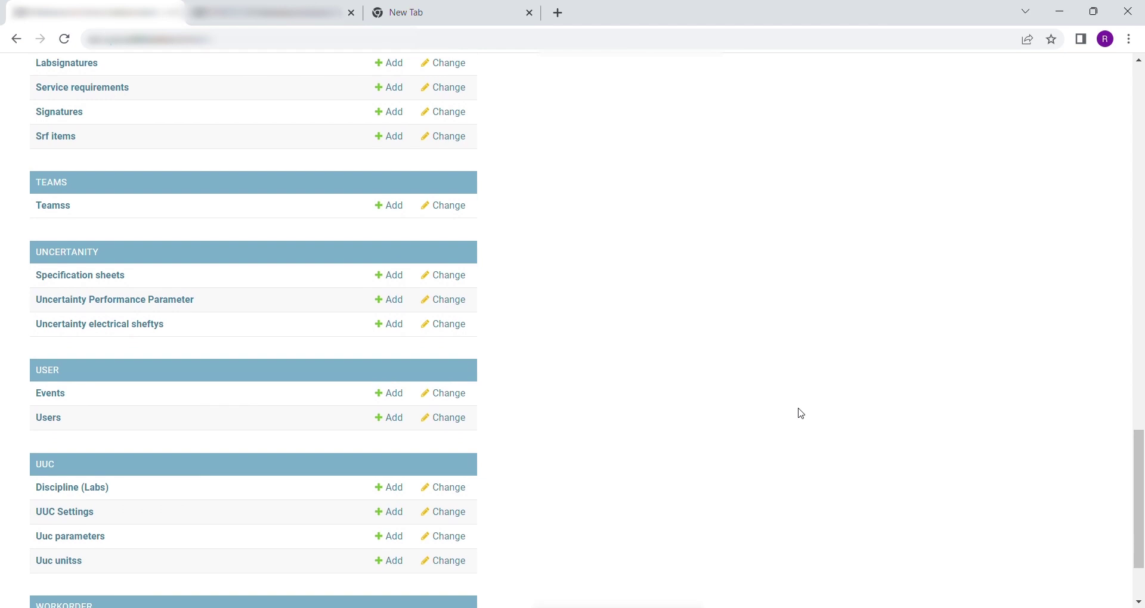
scroll(705, 219, down, 1)
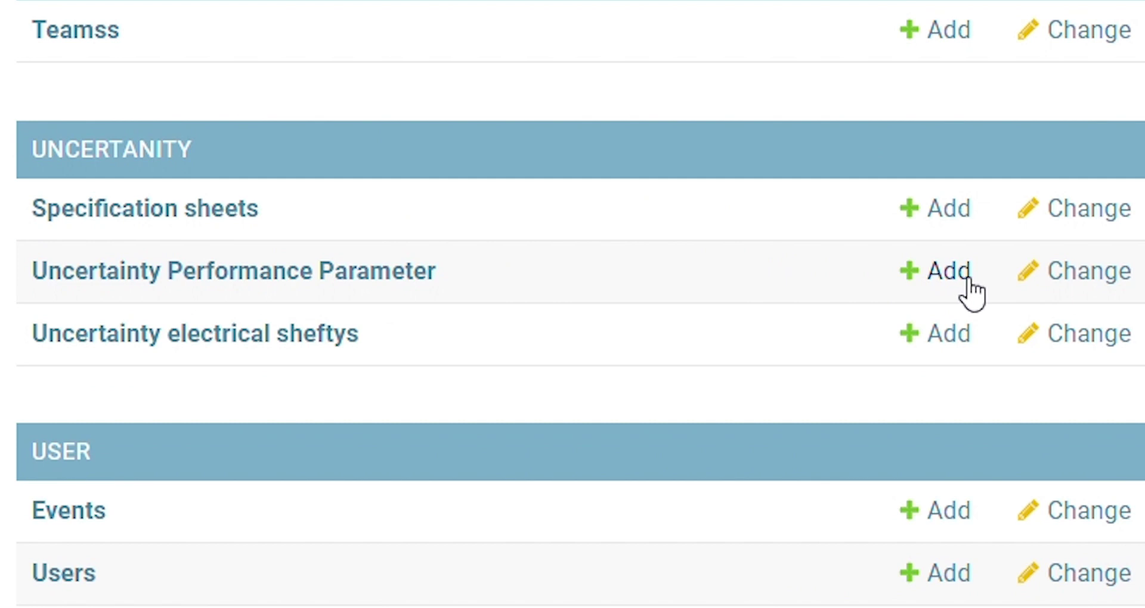
click(967, 280)
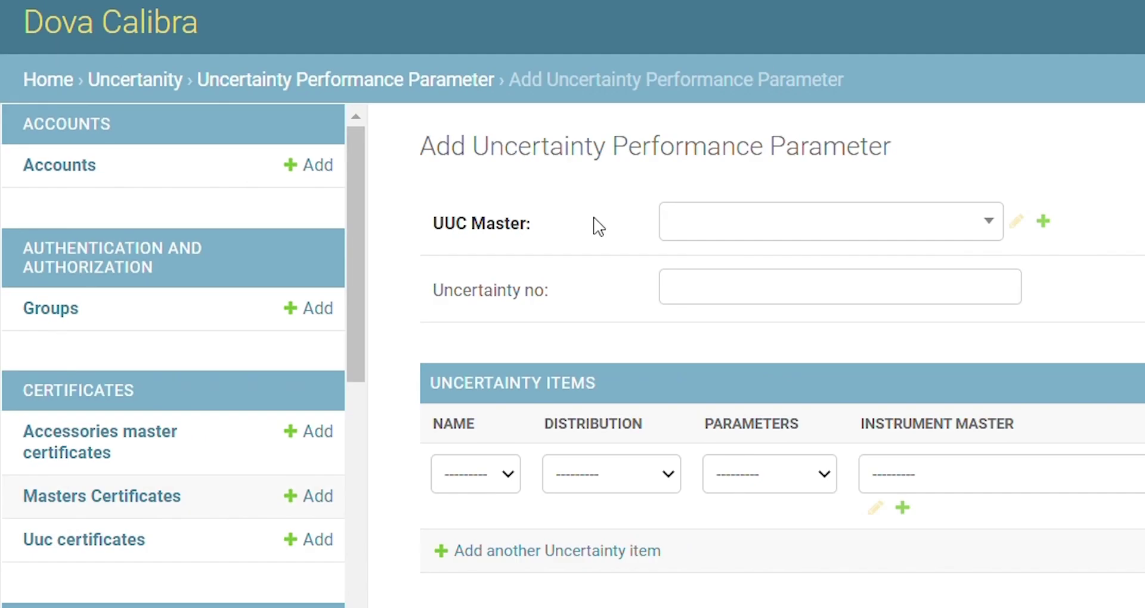
click(411, 189)
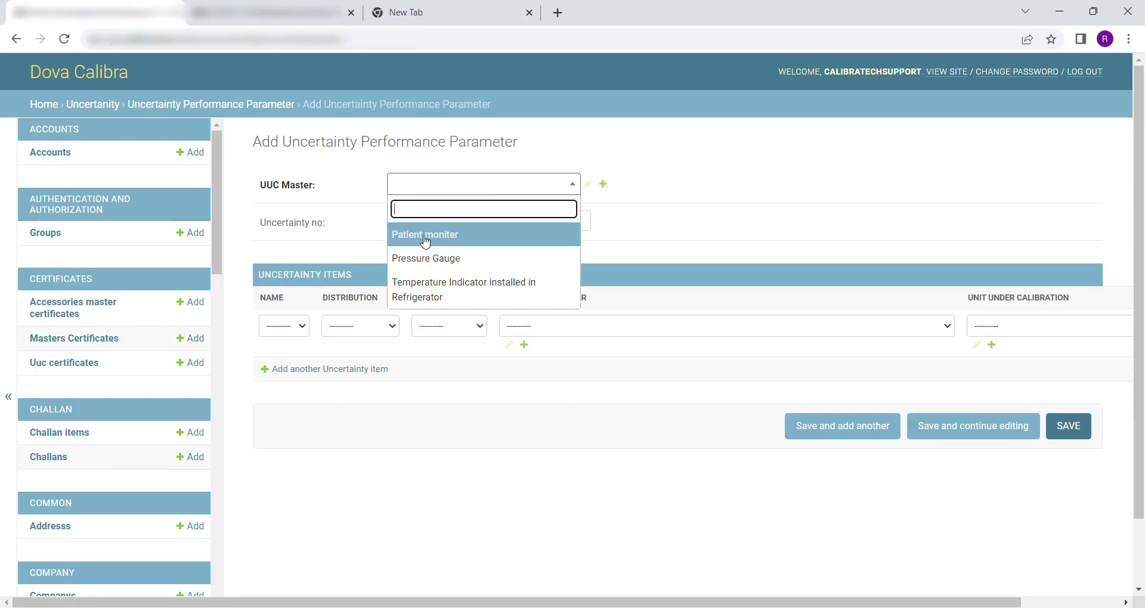
- Set UUC Master Patient moniter, uncertainty no 1, and item ub1 as Uncertainty for Patient moniter
click(442, 238)
click(408, 222)
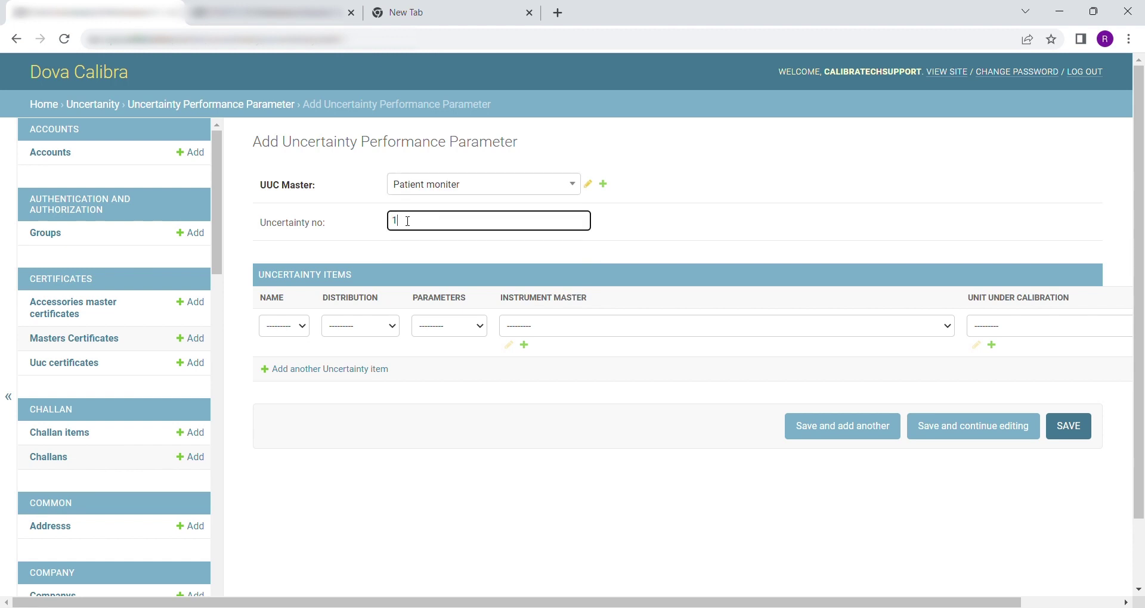
click(386, 281)
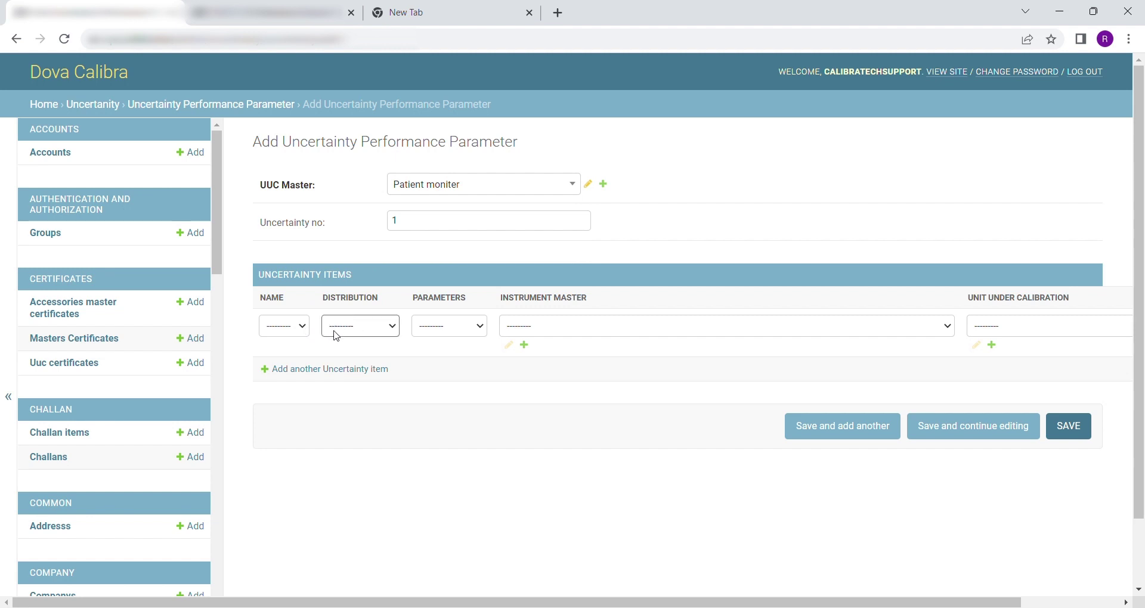
key(Down)
key(Down)
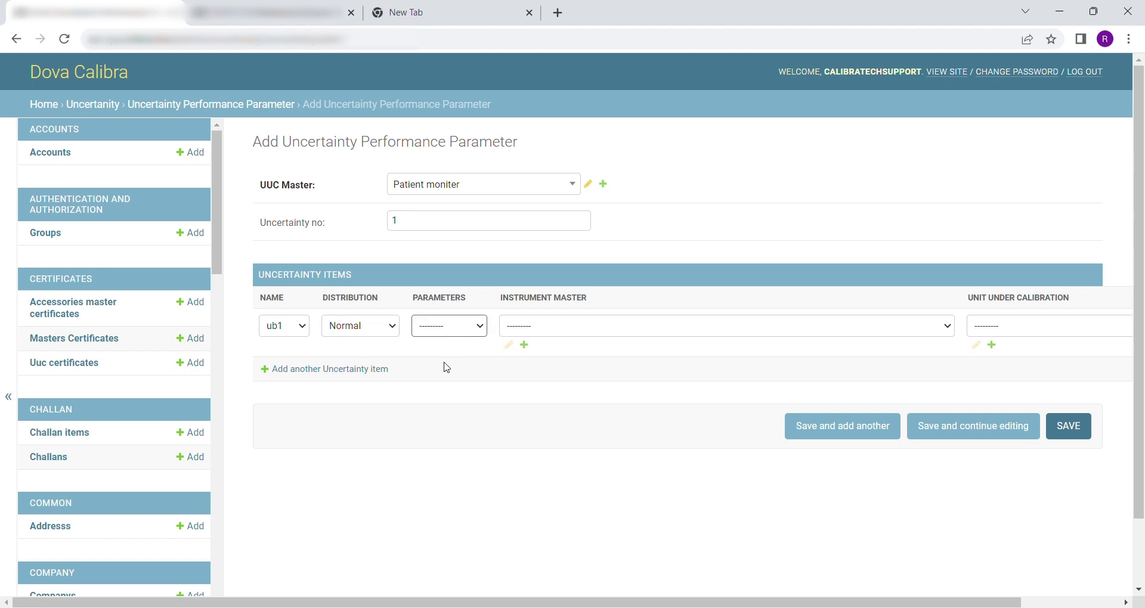
key(Down)
scroll(705, 370, right, 2)
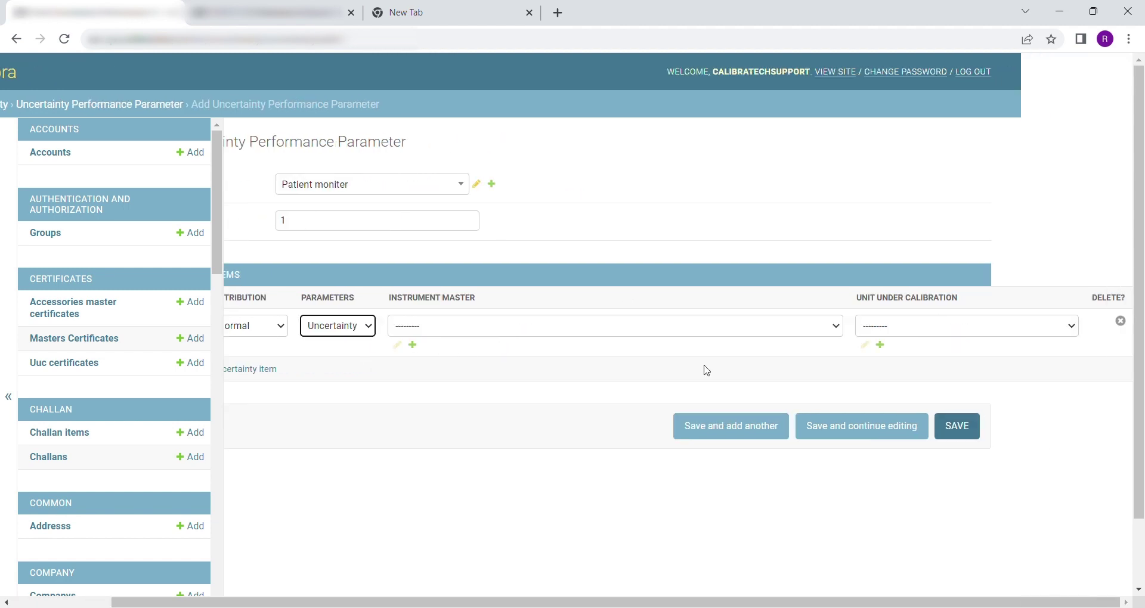
click(942, 327)
key(Down)
scroll(907, 333, left, 2)
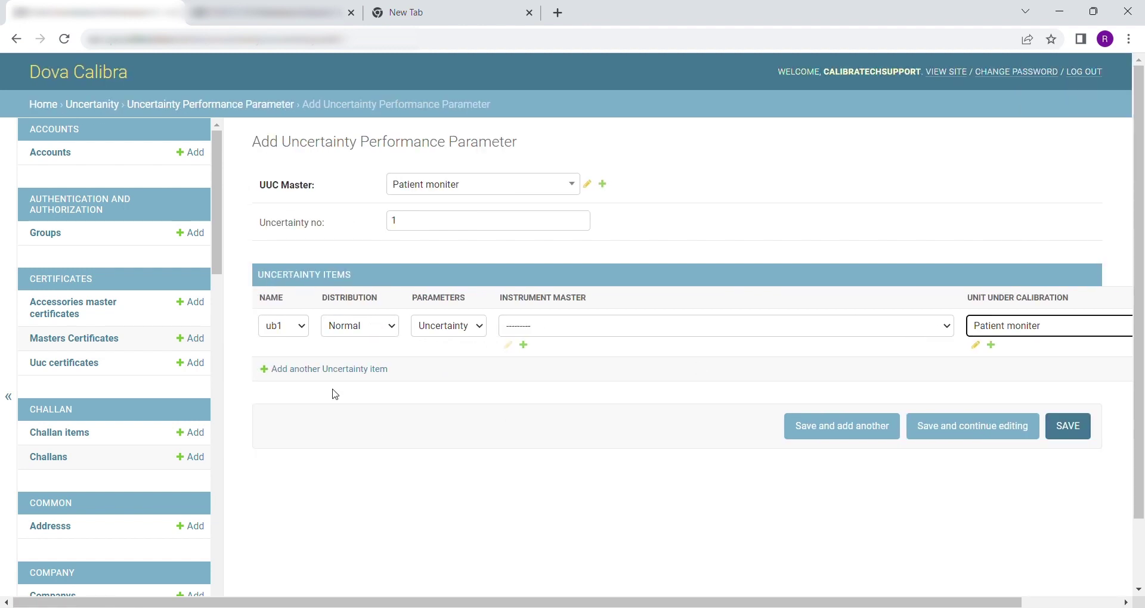
- Add two more item rows: ub2 as Rectangular Accuracy, and the third for Patient moniter
click(326, 369)
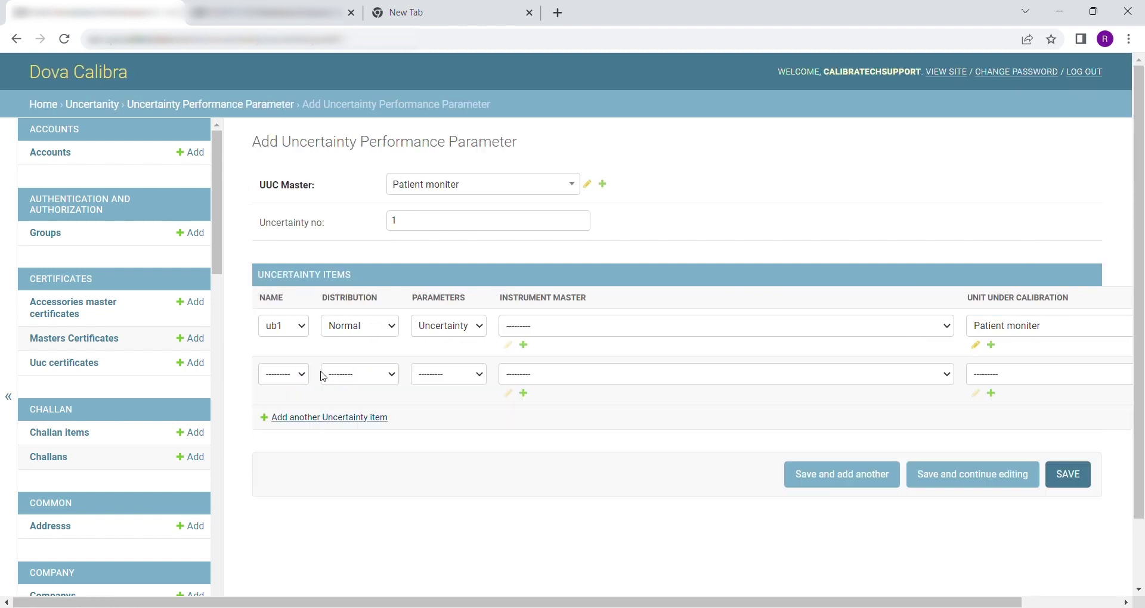
click(304, 417)
click(285, 372)
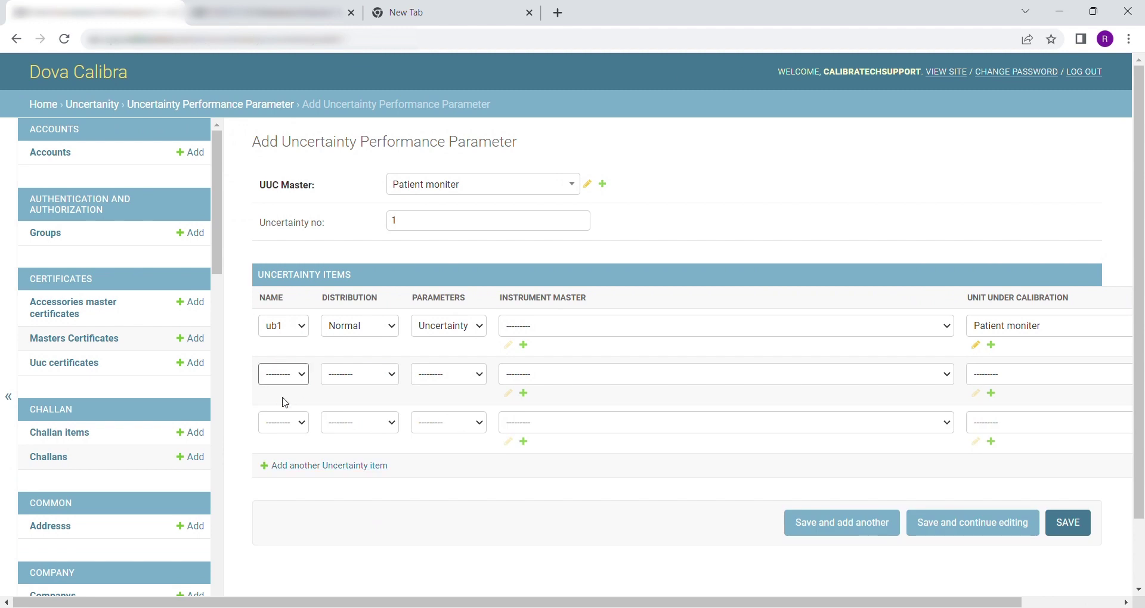
key(Down)
key(Down)
key(Tab)
key(Down)
key(Down)
key(Tab)
key(Down)
key(Down)
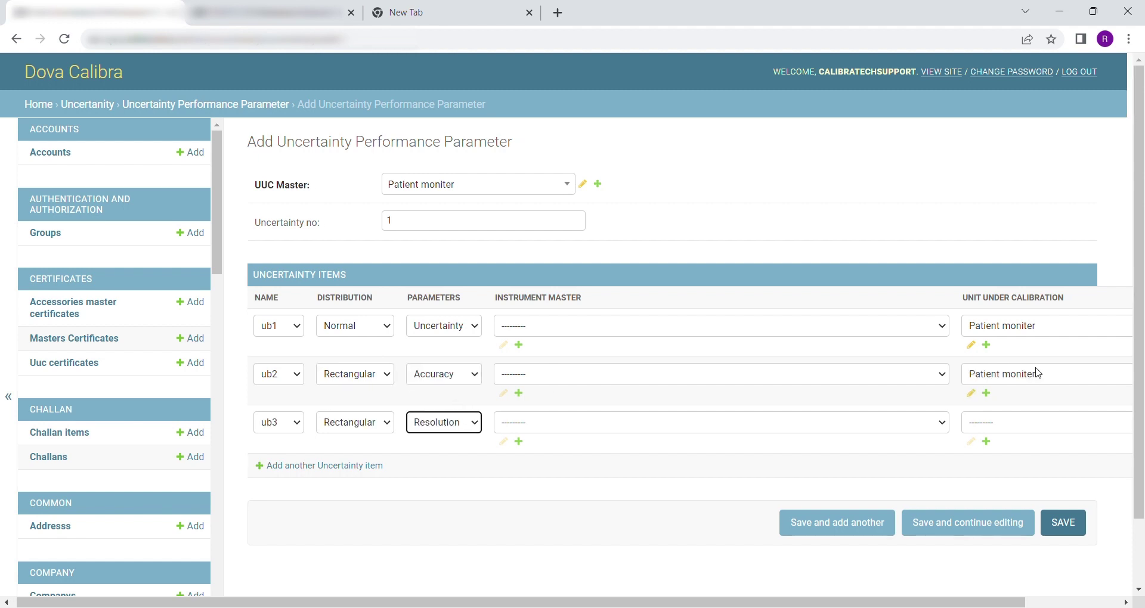
scroll(1023, 385, right, 2)
click(963, 428)
key(Down)
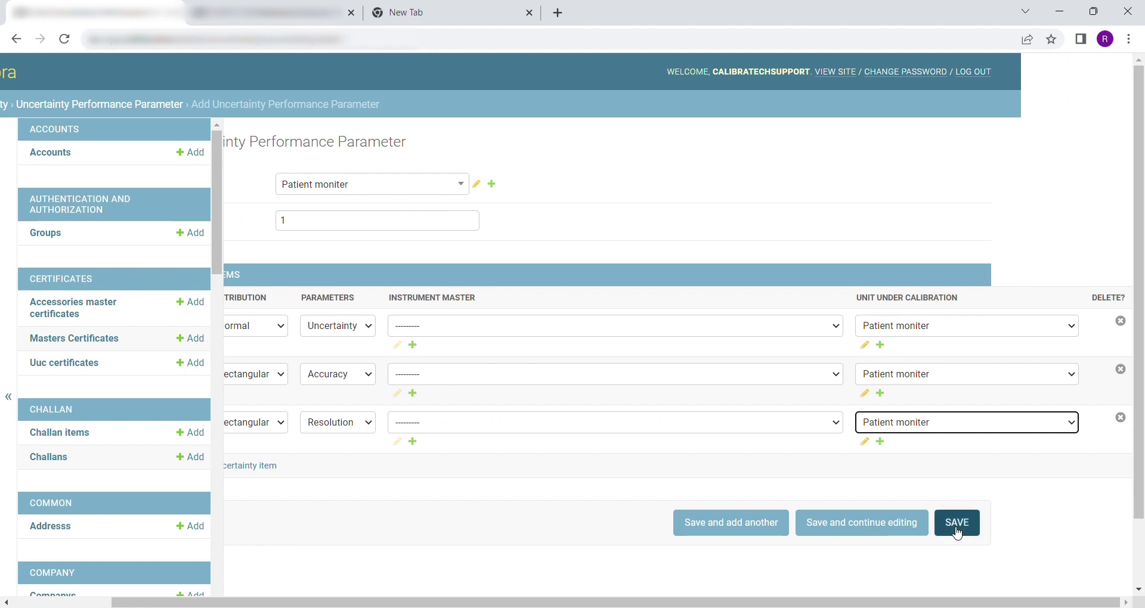